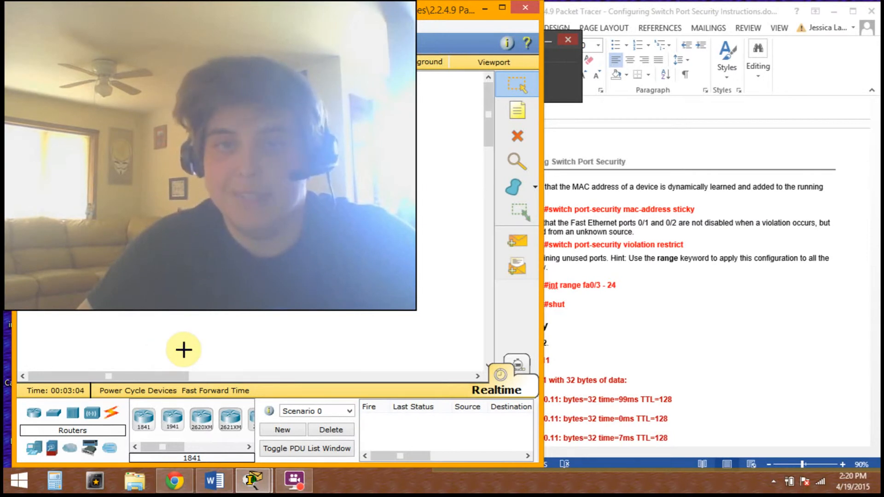
# Step: Open the command line of switch S1 and list its VLANs and ports with show vlan brief
pyautogui.moveTo(253, 480)
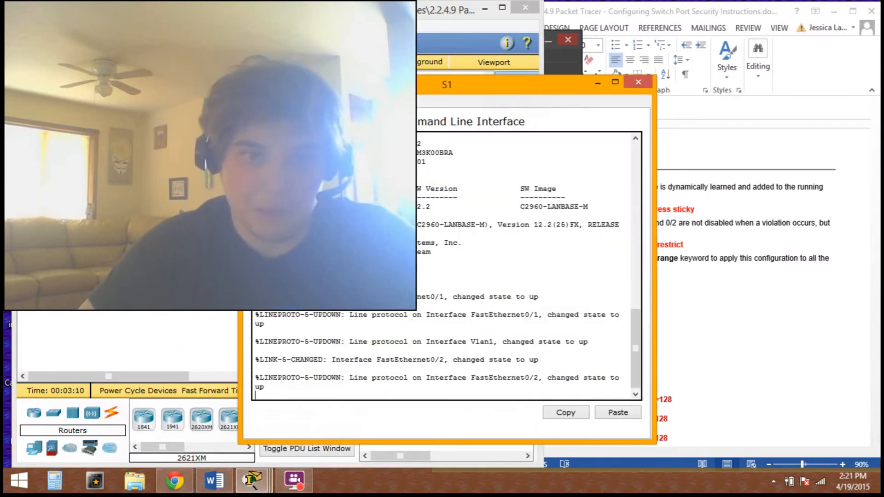
pyautogui.press('Return')
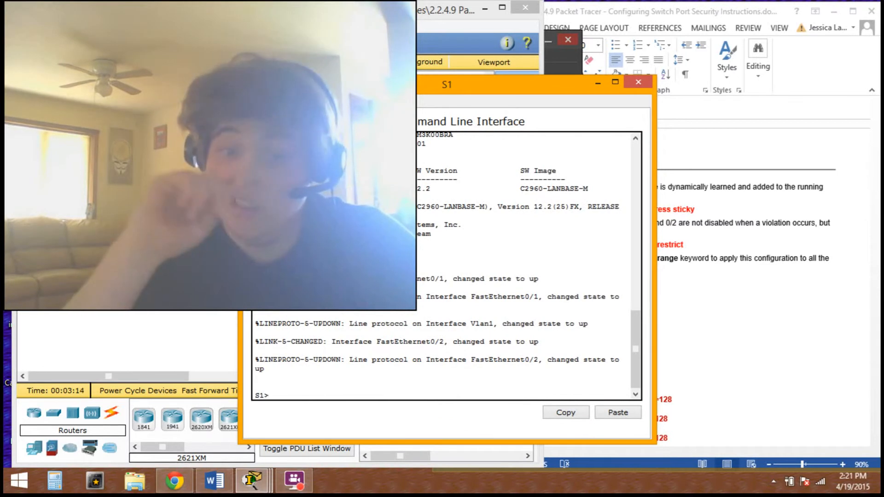
pyautogui.write('show vlan')
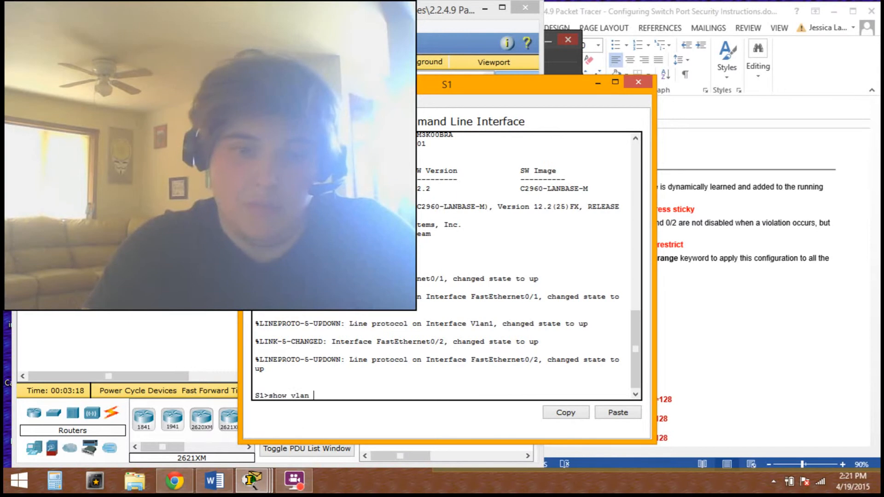
pyautogui.write(' brief')
pyautogui.press('Return')
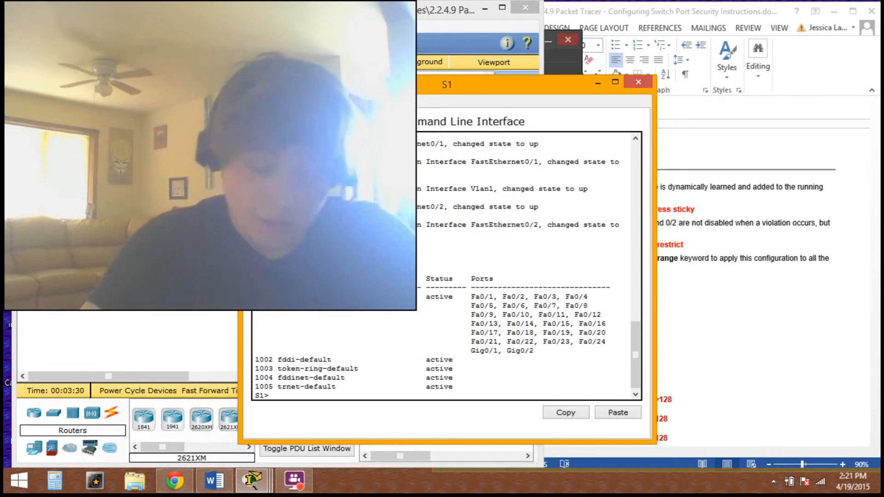
# Step: Move the S1 window clear of the Word instructions and read the Part 1: Configure Port Security tasks there
pyautogui.moveTo(426, 78); pyautogui.dragTo(255, 33)
pyautogui.click(639, 254)
pyautogui.scroll(15, 639, 254)
pyautogui.scroll(-5, 640, 254)
pyautogui.scroll(-1, 641, 254)
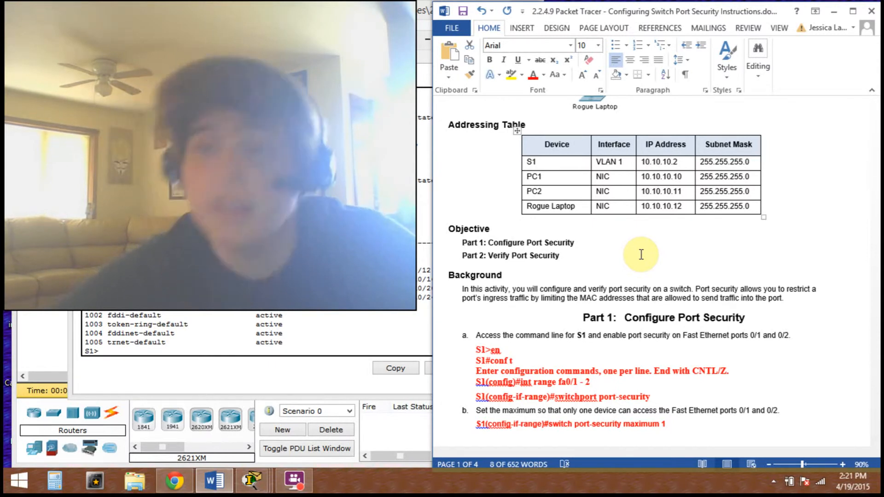
pyautogui.scroll(-7, 562, 276)
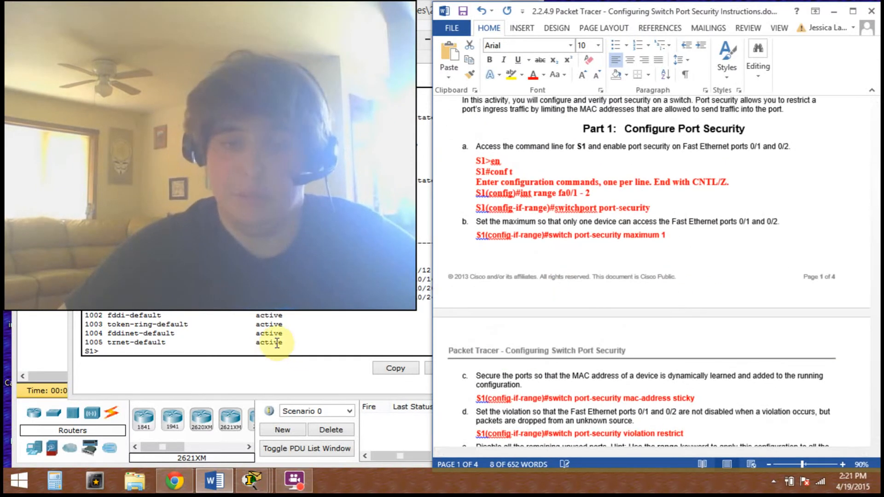
# Step: Return to S1's command line, enter global configuration mode and select the interface range fa0/1 - 2
pyautogui.click(153, 351)
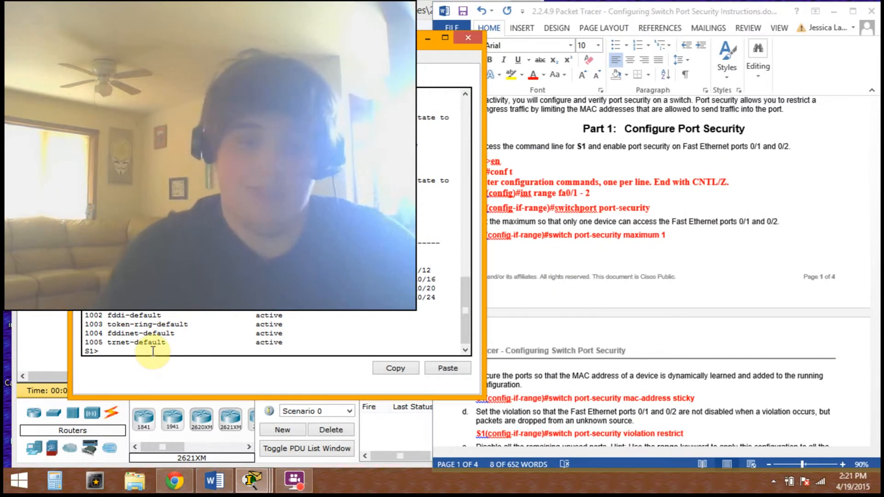
pyautogui.write('en')
pyautogui.press('Return')
pyautogui.write('conf t')
pyautogui.press('Return')
pyautogui.moveTo(276, 37); pyautogui.dragTo(226, 36)
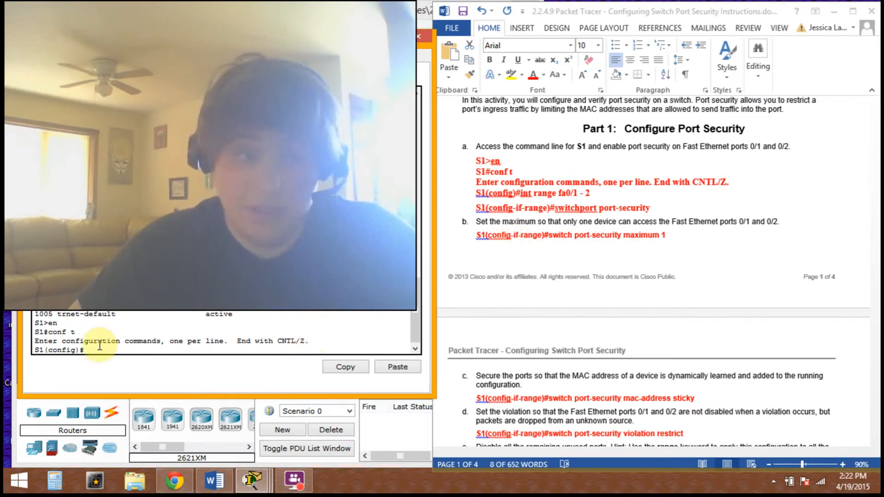
pyautogui.write('int r')
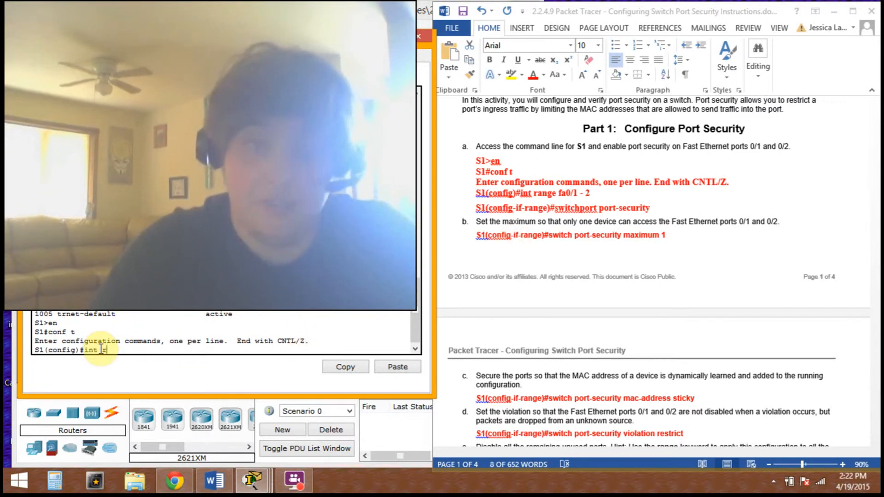
pyautogui.write('ange fa0')
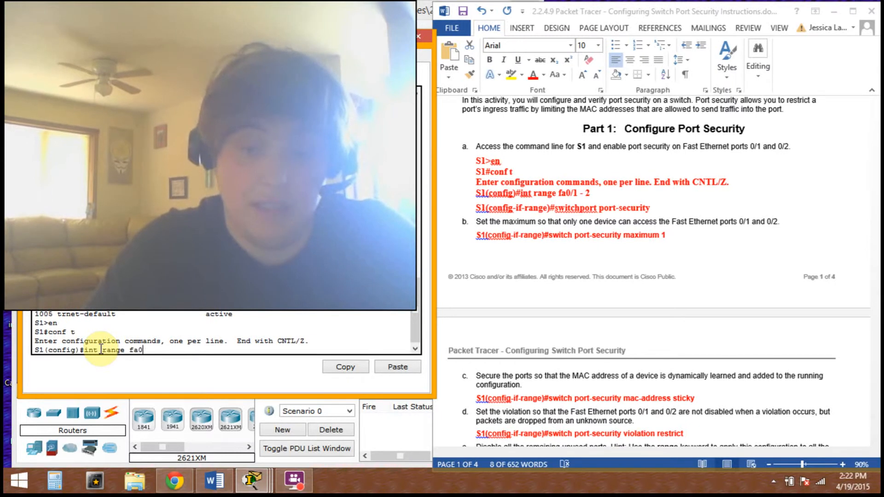
pyautogui.write('/1 - 2')
pyautogui.press('Return')
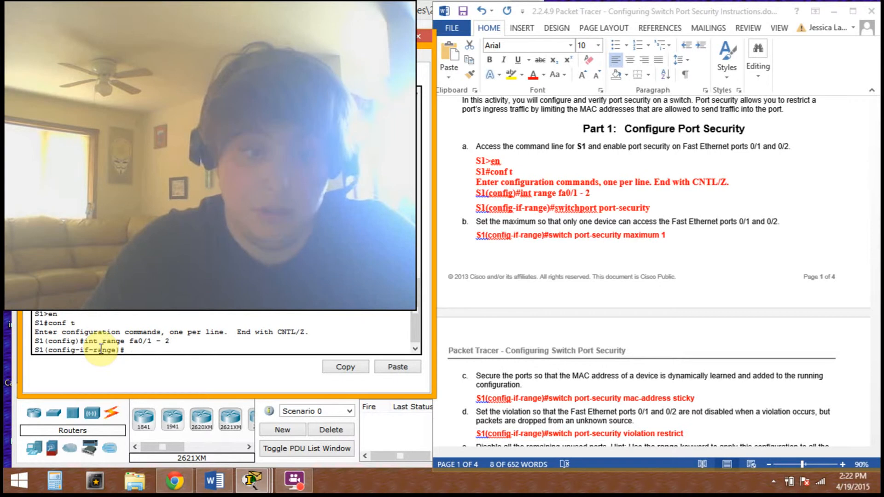
# Step: Enable port security on the selected interface range with switch port-security and set its maximum to 1
pyautogui.write('swichpor')
pyautogui.press('BackSpace')
pyautogui.press('BackSpace')
pyautogui.press('BackSpace')
pyautogui.write('tch port-')
pyautogui.press('Tab')
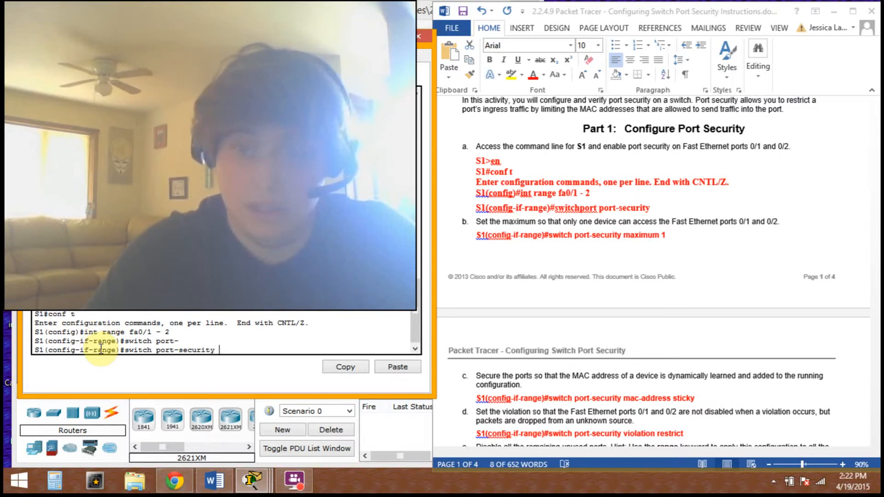
pyautogui.press('Return')
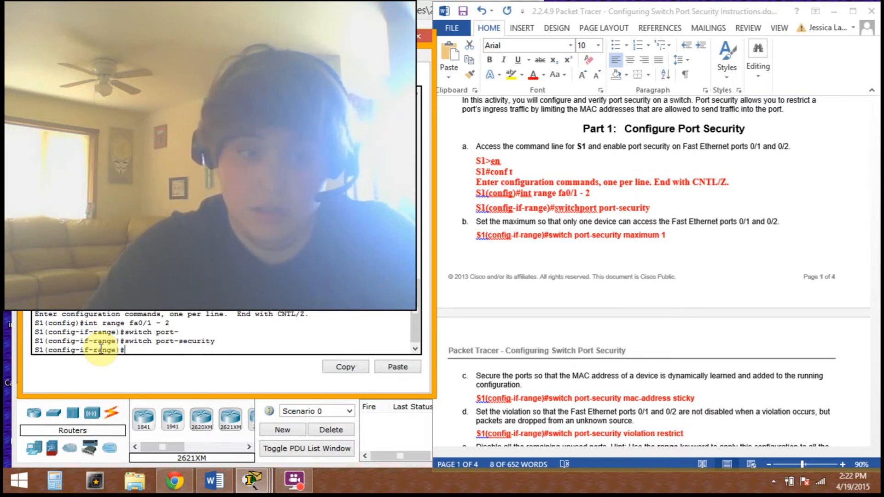
pyautogui.press('Up')
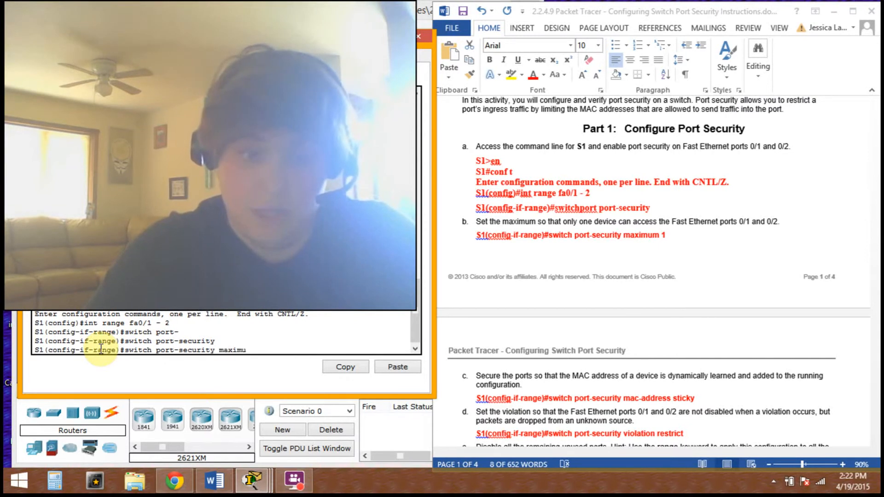
pyautogui.press('Return')
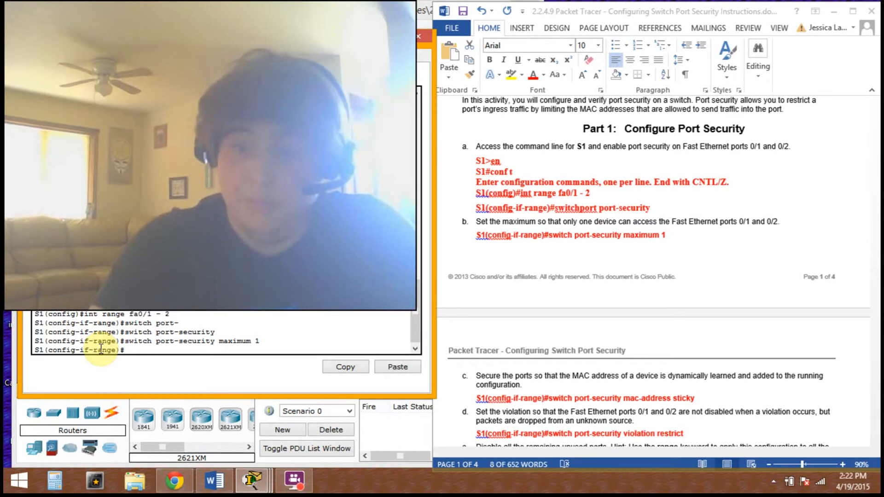
# Step: Make ports fa0/1 - 2 learn device addresses dynamically with switch port-security mac-address sticky
pyautogui.press('Up')
pyautogui.press('BackSpace')
pyautogui.press('BackSpace')
pyautogui.press('BackSpace')
pyautogui.press('BackSpace')
pyautogui.press('BackSpace')
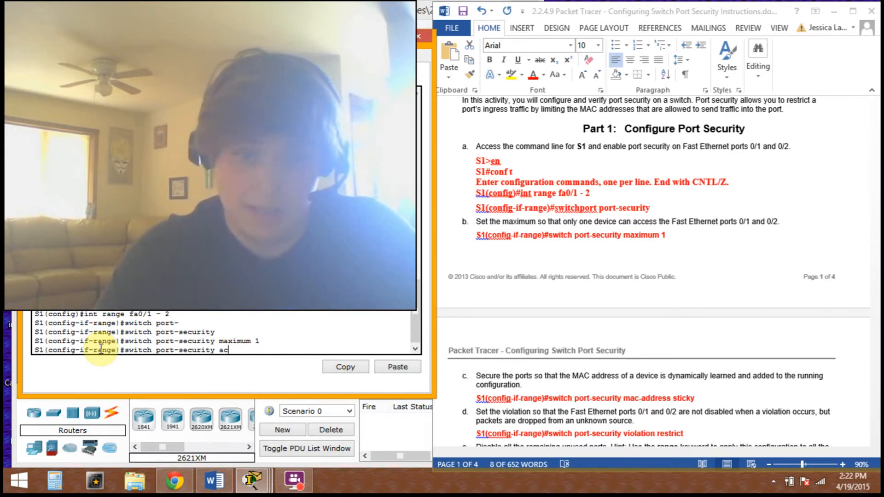
pyautogui.write('mac addr')
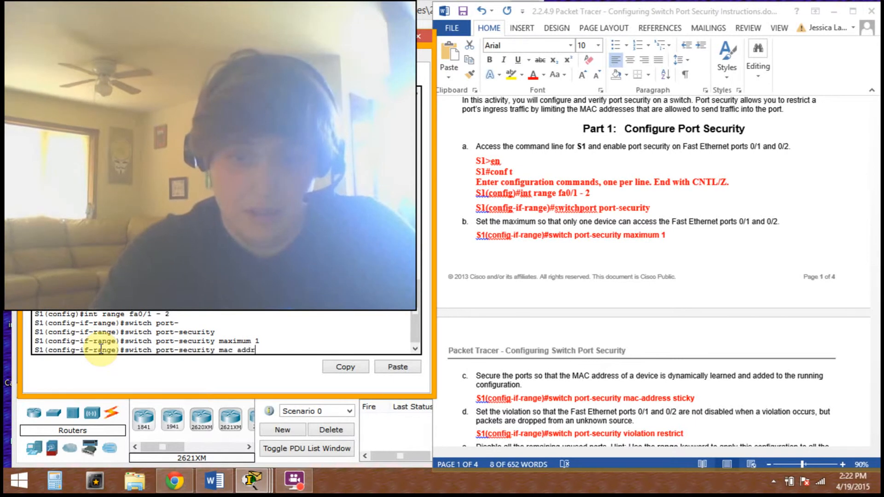
pyautogui.press('BackSpace')
pyautogui.press('BackSpace')
pyautogui.press('BackSpace')
pyautogui.press('BackSpace')
pyautogui.press('BackSpace')
pyautogui.write('-address sticky')
pyautogui.press('Return')
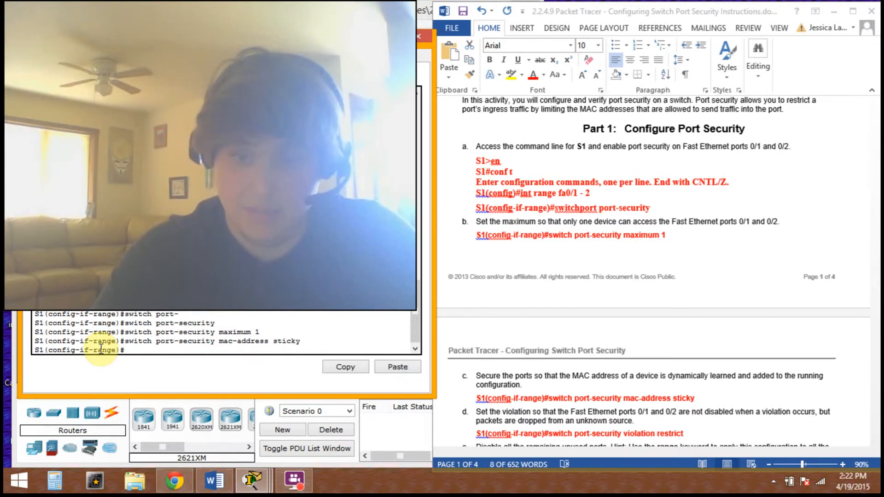
# Step: Set the port-security violation mode of ports fa0/1 - 2 to restrict
pyautogui.write('switch port-')
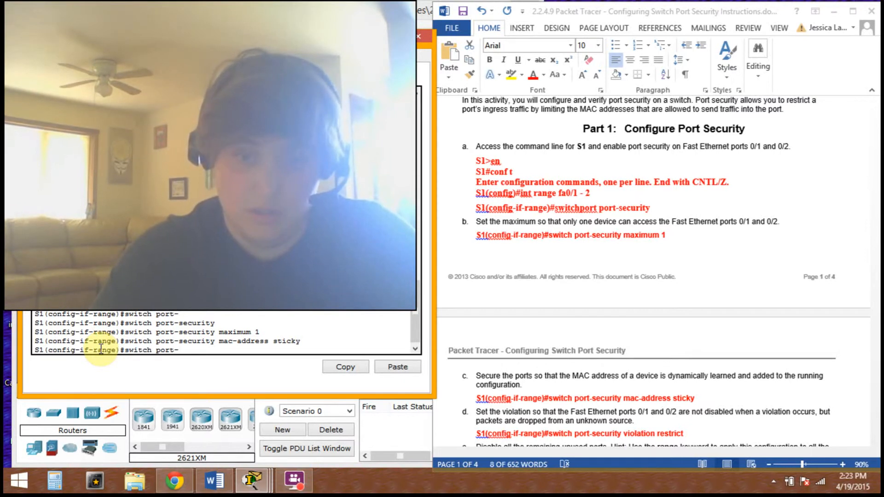
pyautogui.write('security violation s')
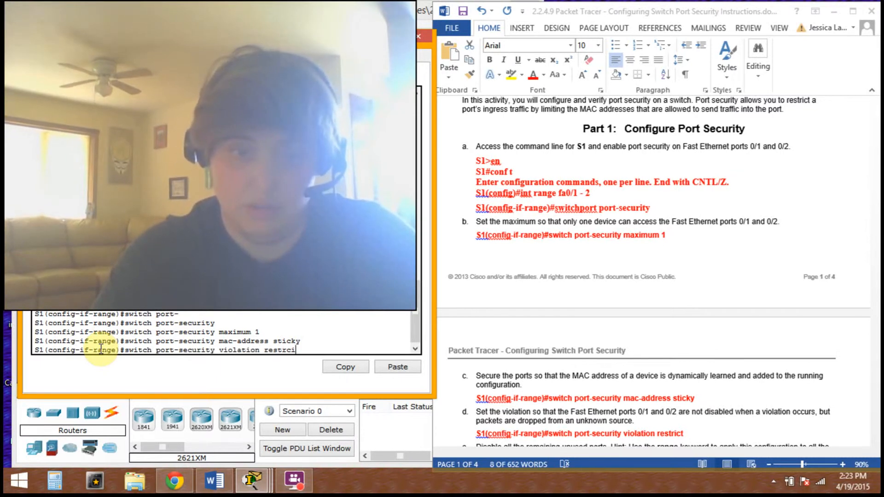
pyautogui.press('BackSpace')
pyautogui.press('BackSpace')
pyautogui.press('BackSpace')
pyautogui.press('BackSpace')
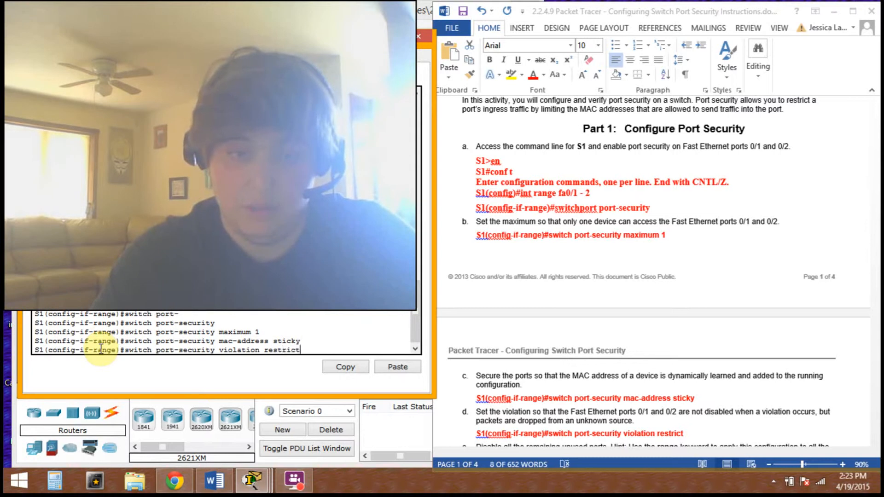
pyautogui.write('trict')
pyautogui.press('Return')
# Step: Check the instruction for the unused ports, then select interface range fa0/3 - 24 on S1 and shut it down
pyautogui.click(761, 388)
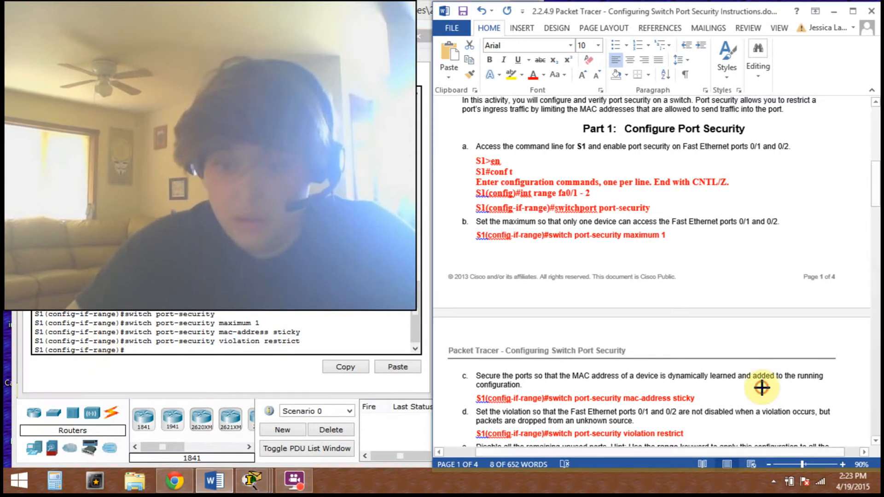
pyautogui.scroll(-10, 762, 387)
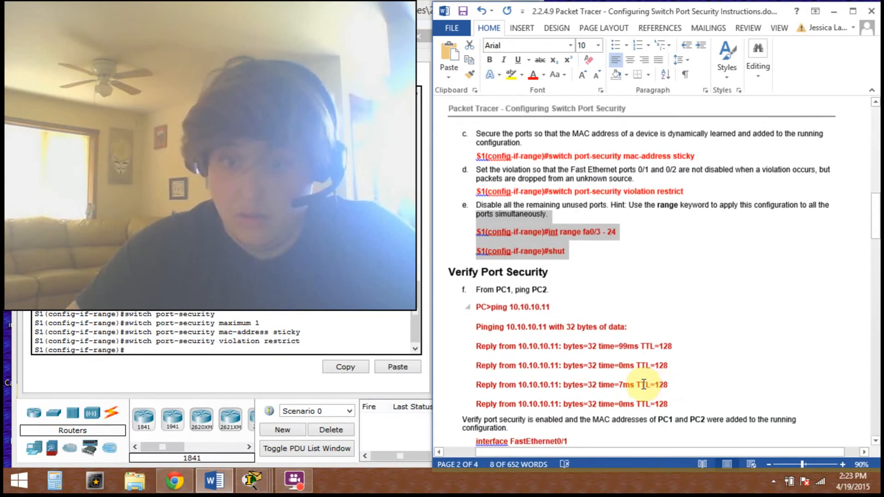
pyautogui.scroll(-3, 661, 389)
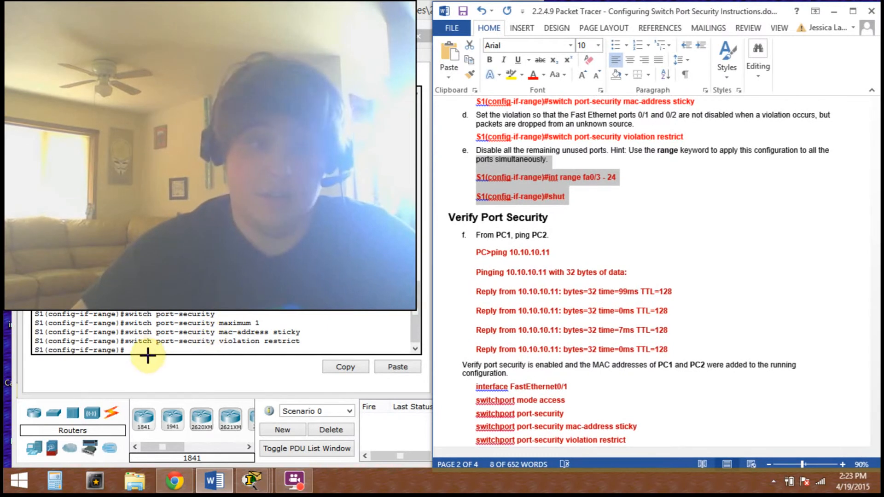
pyautogui.click(149, 354)
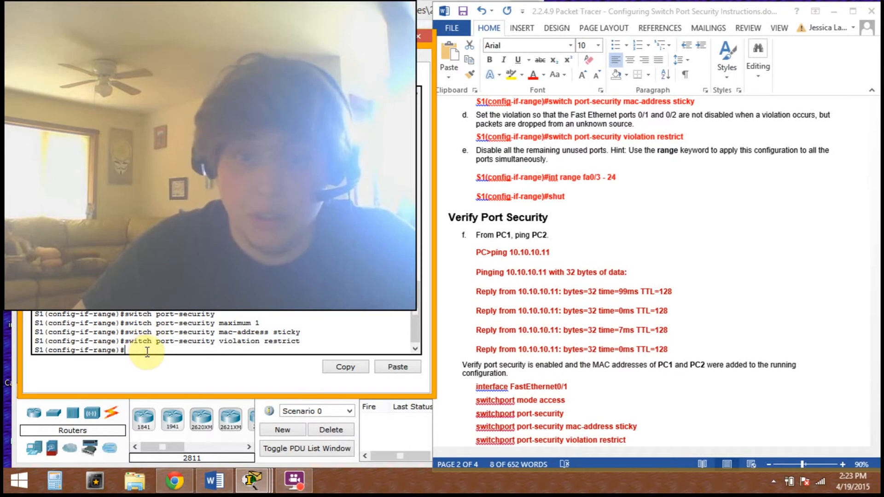
pyautogui.write('int range fa0/3 - 2')
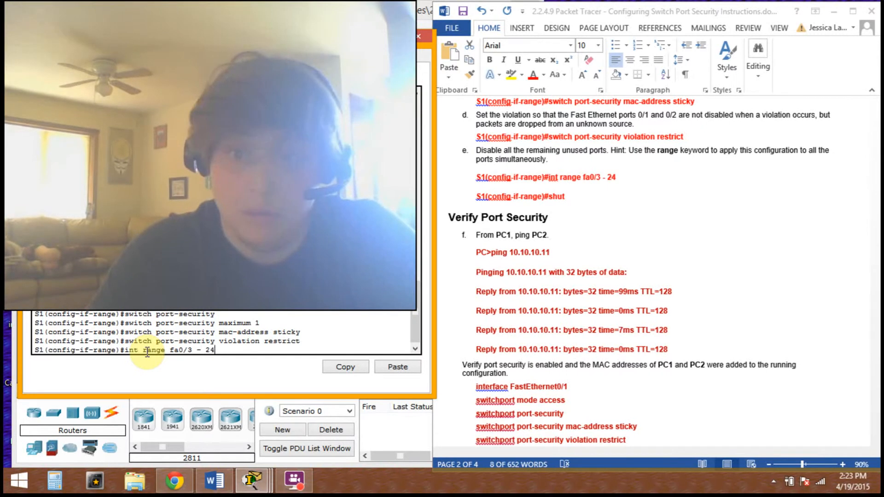
pyautogui.write('4')
pyautogui.press('Return')
pyautogui.write('shu')
pyautogui.press('Return')
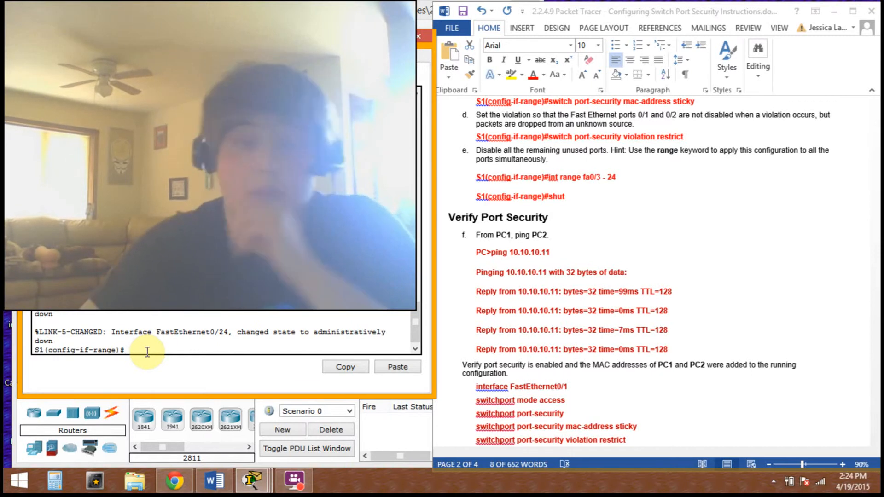
# Step: Exit interface and global configuration modes to return S1 to privileged EXEC mode
pyautogui.write('exit')
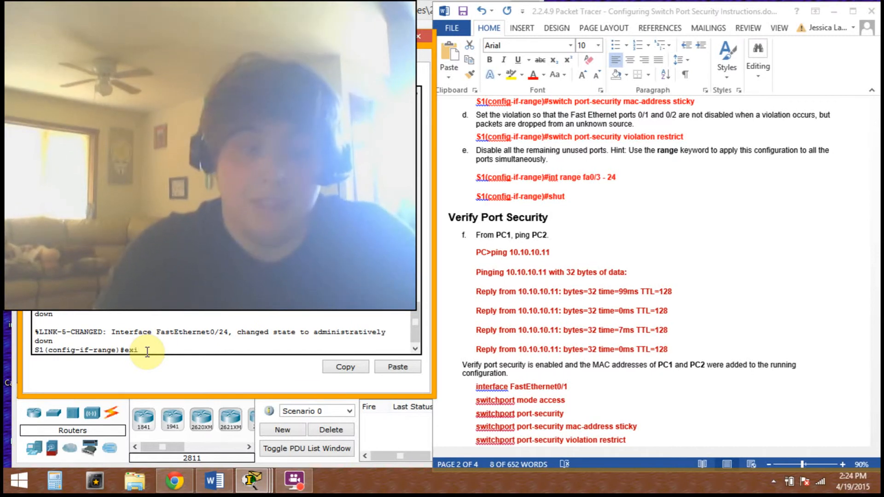
pyautogui.press('Return')
pyautogui.write('exi')
pyautogui.press('Return')
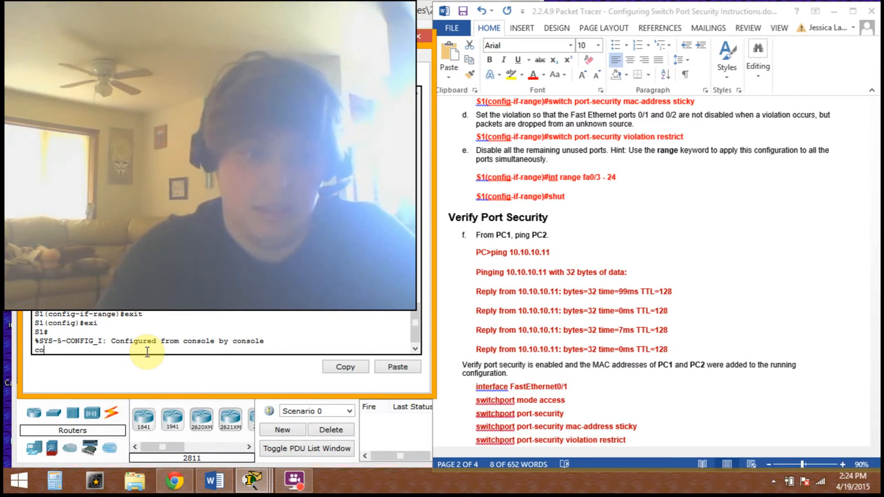
# Step: Exit to user EXEC mode on S1 and try to run copy run start from there
pyautogui.press('Return')
pyautogui.write('e')
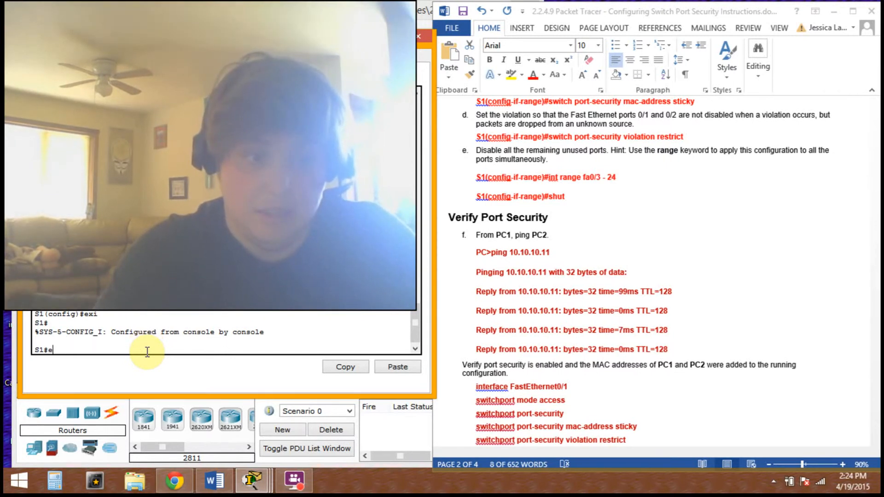
pyautogui.write('xit')
pyautogui.press('Return')
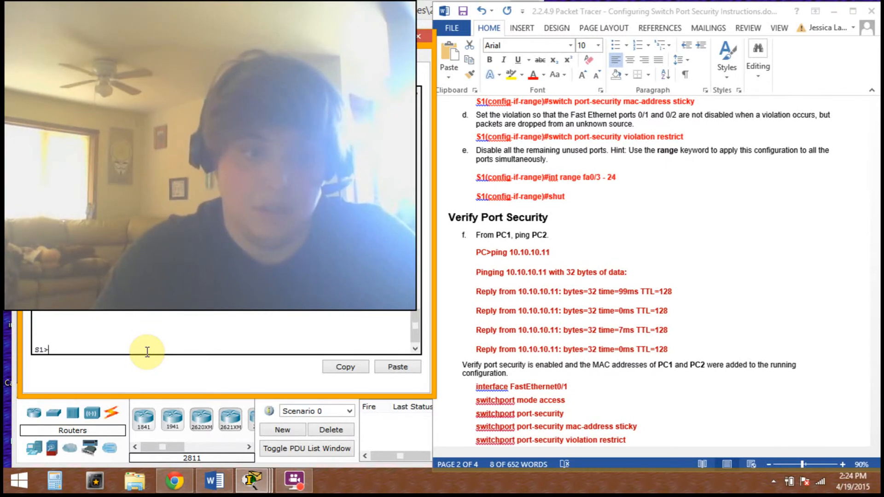
pyautogui.write('copy run sta')
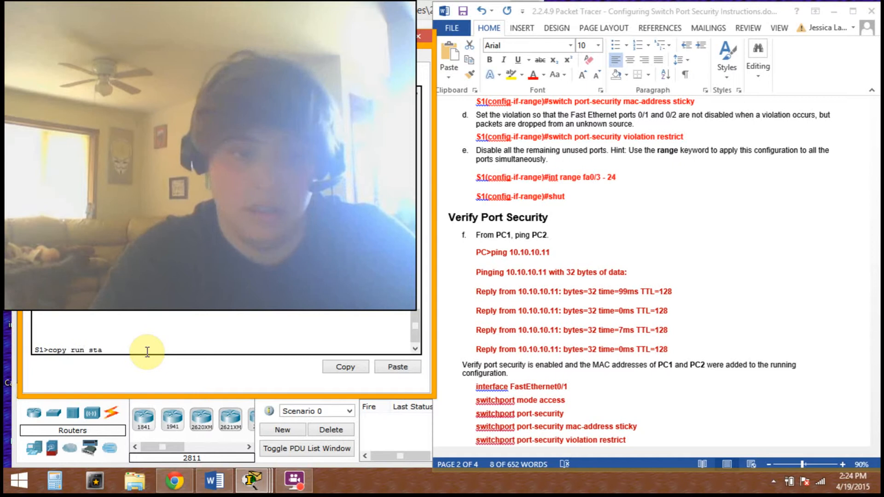
pyautogui.write('rt')
pyautogui.press('Return')
# Step: Enter privileged EXEC mode on S1 and save the running configuration to startup-config with copy run start
pyautogui.write('en')
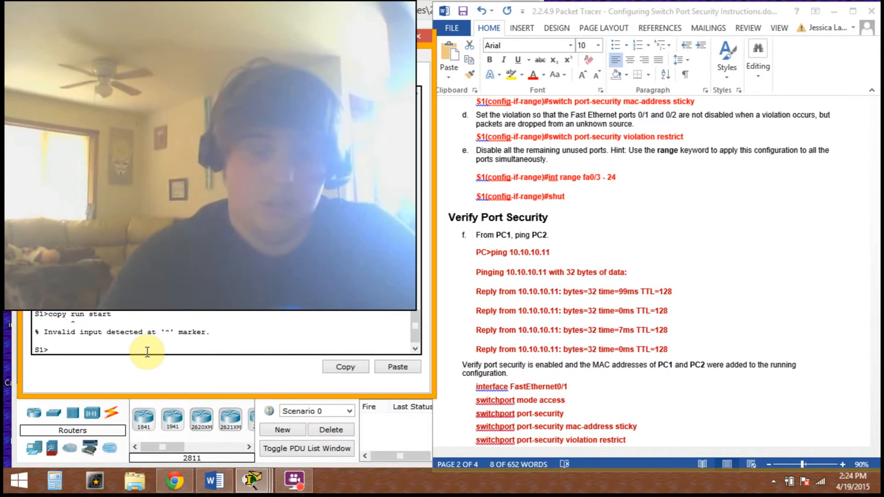
pyautogui.press('Return')
pyautogui.write('c')
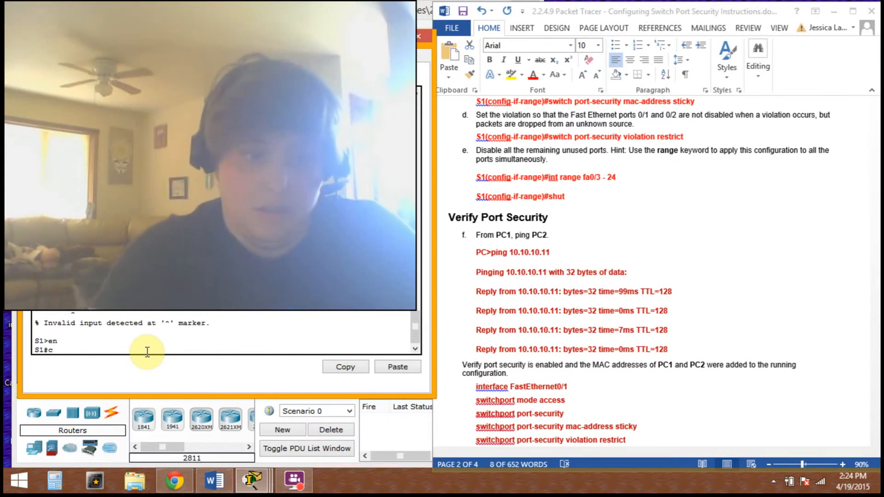
pyautogui.write('opy run start')
pyautogui.press('Return')
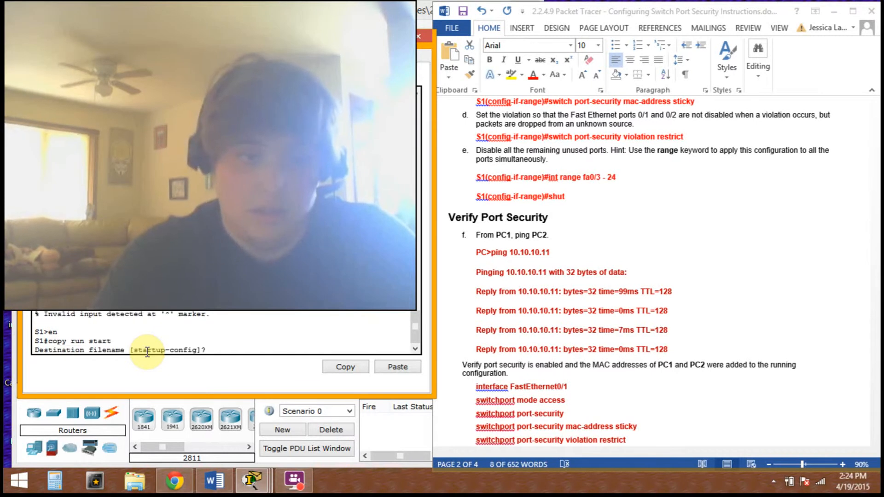
pyautogui.press('Return')
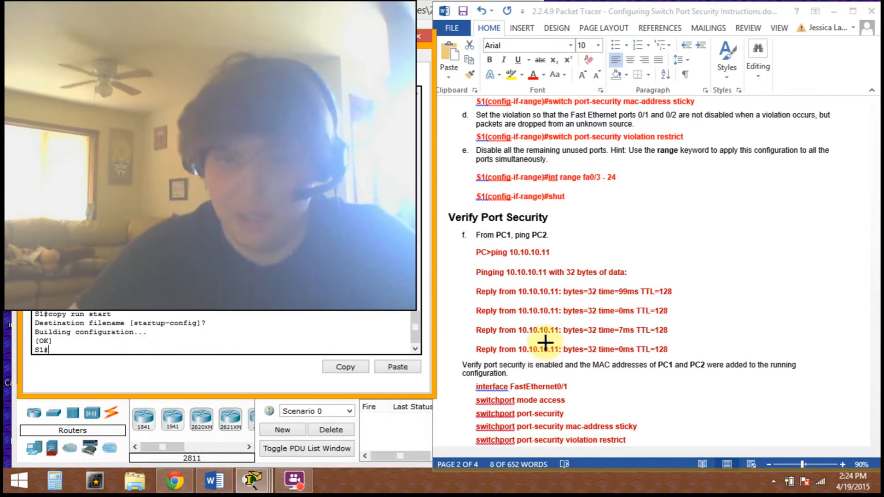
# Step: Open PC1's Command Prompt from the network topology and move its window clear of the instructions document
pyautogui.moveTo(252, 480)
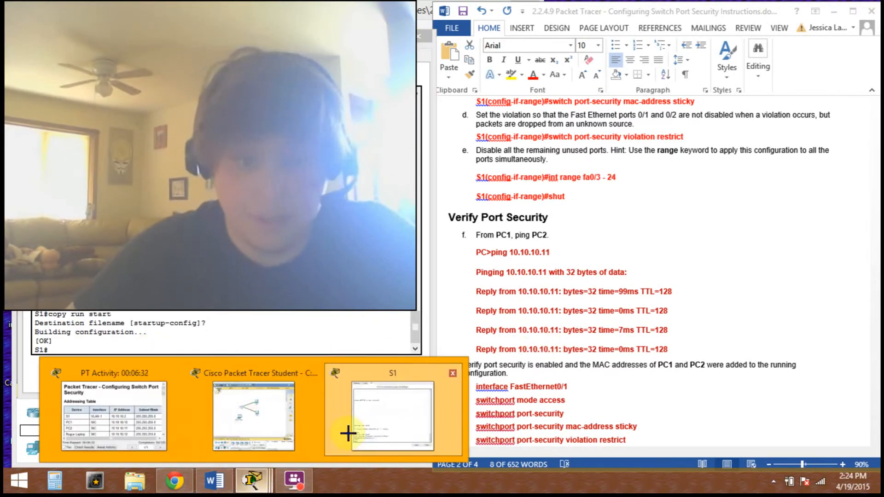
pyautogui.click(241, 420)
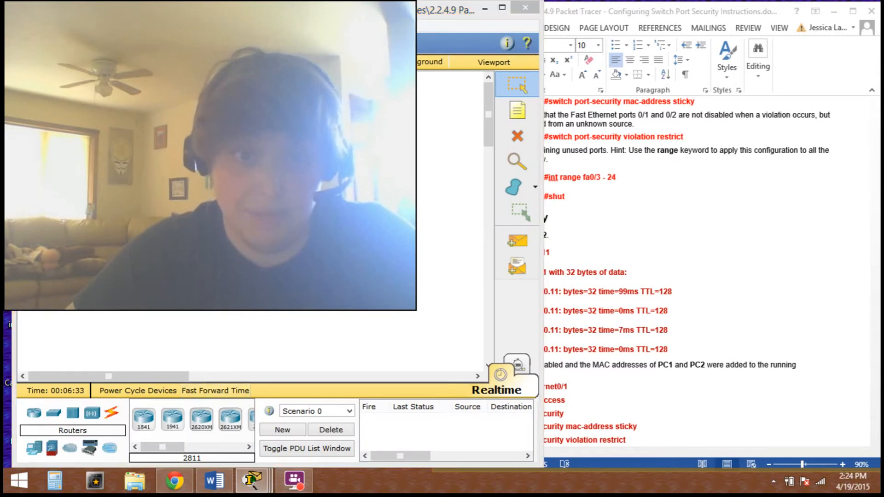
pyautogui.click(419, 136)
pyautogui.click(350, 102)
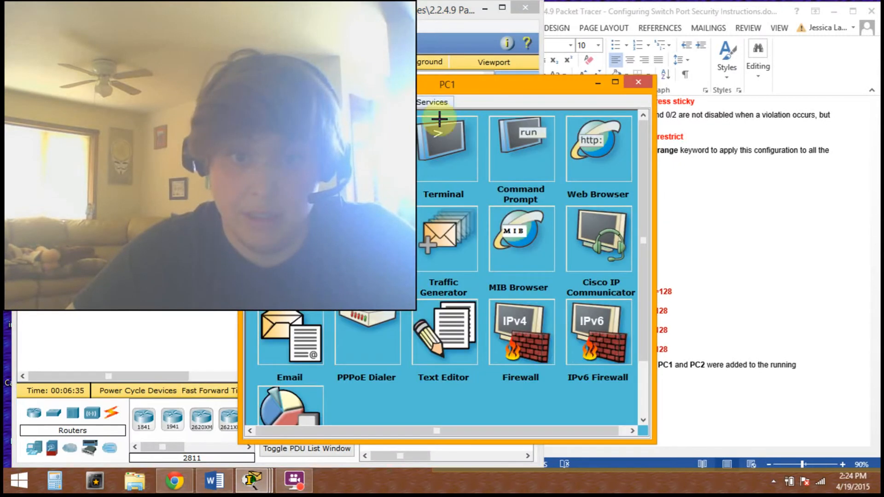
pyautogui.click(516, 151)
pyautogui.moveTo(541, 87); pyautogui.dragTo(324, 76)
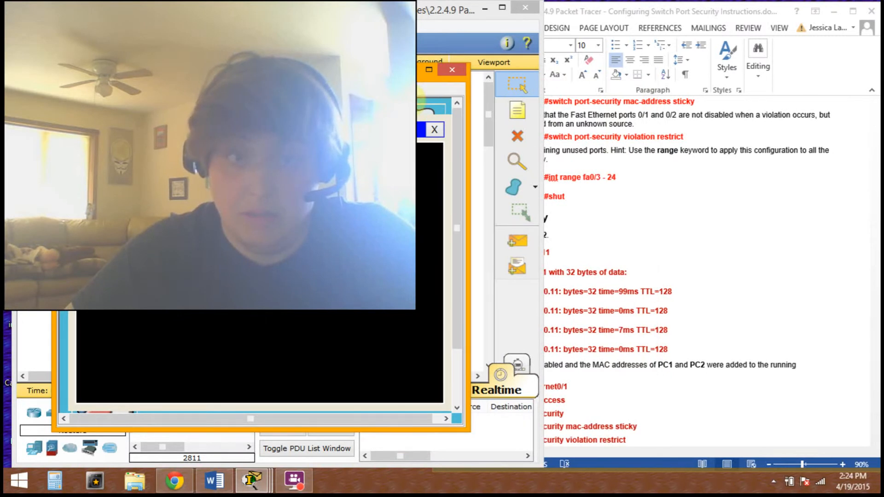
# Step: Check the verification instruction, then ping PC2 at 10.10.10.11 from PC1's Command Prompt
pyautogui.click(642, 180)
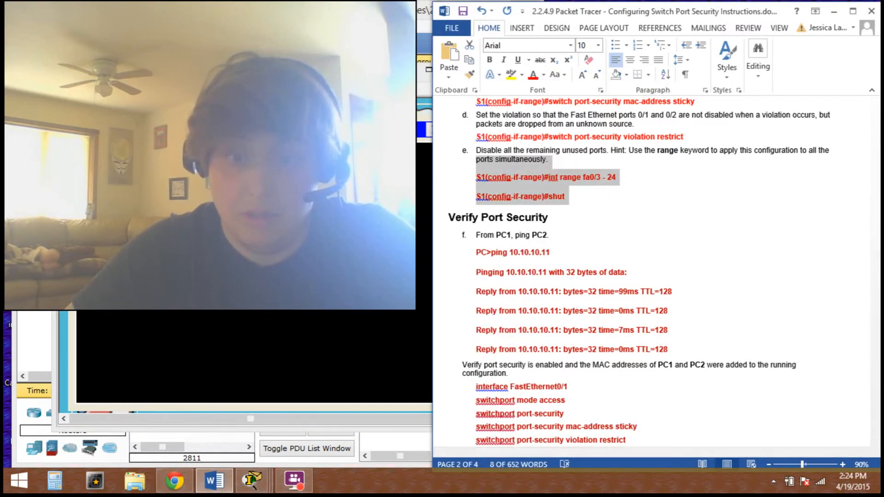
pyautogui.click(341, 197)
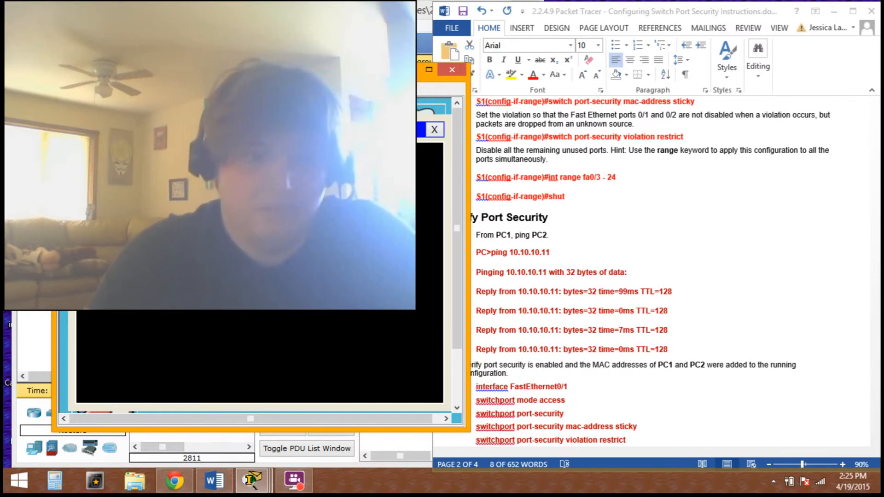
pyautogui.press('Return')
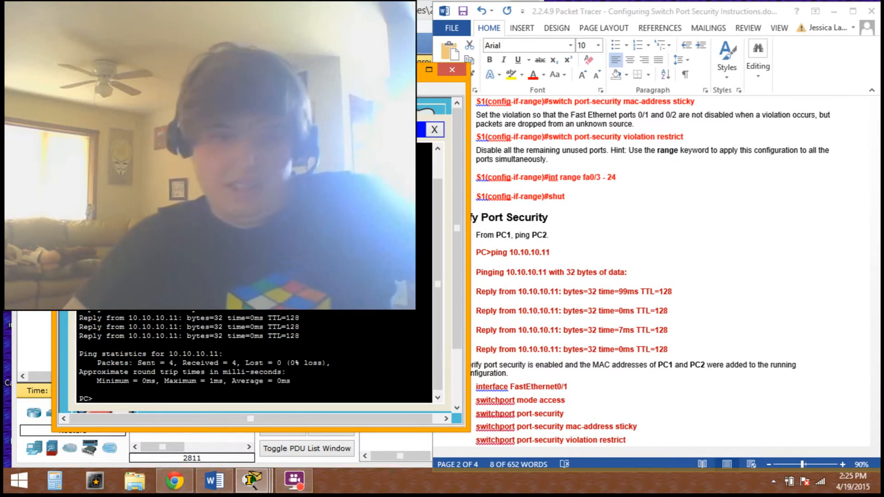
# Step: Return to the S1 command line and enter interface configuration mode for fa0/1
pyautogui.click(623, 310)
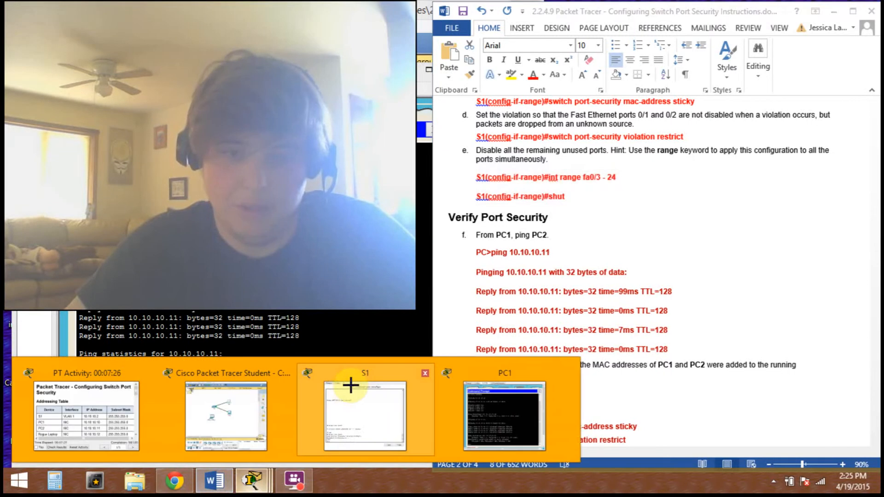
pyautogui.moveTo(400, 367)
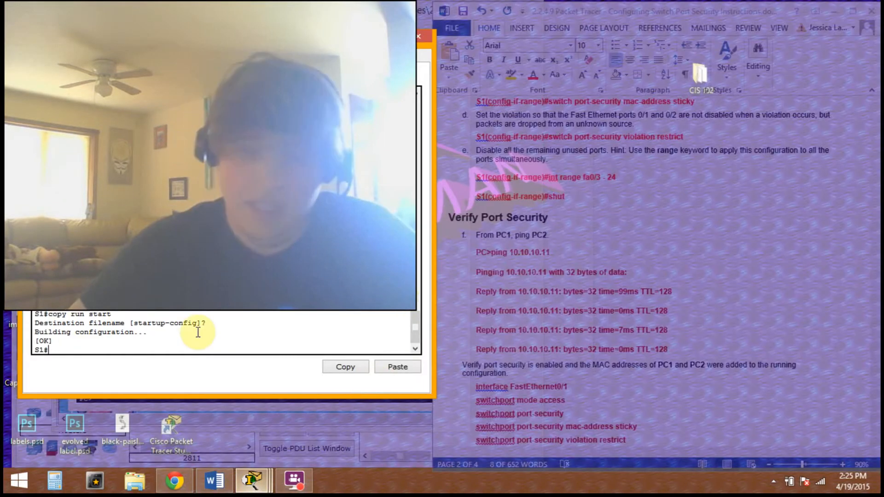
pyautogui.write('en')
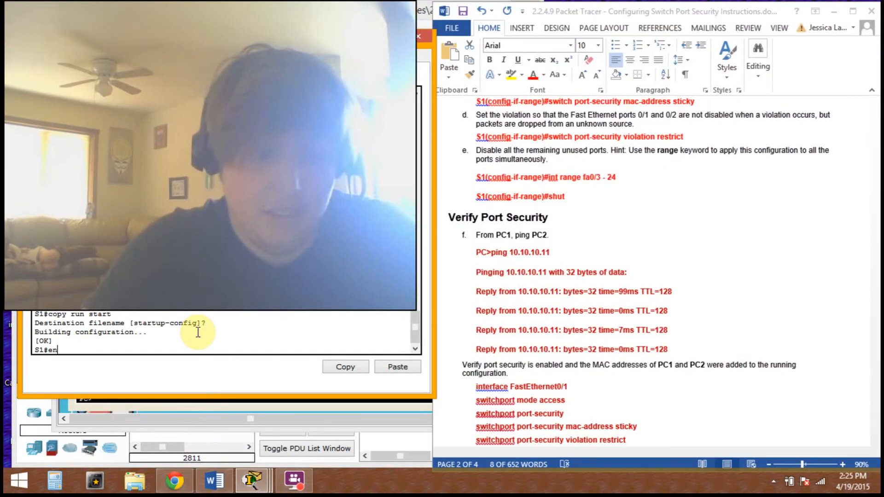
pyautogui.press('Return')
pyautogui.write('conf t')
pyautogui.press('Return')
pyautogui.write('int')
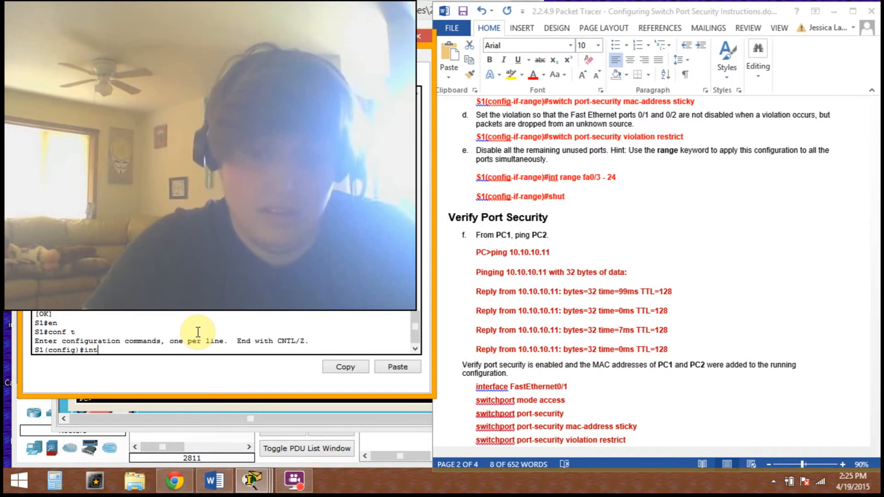
pyautogui.write(' fa0/1')
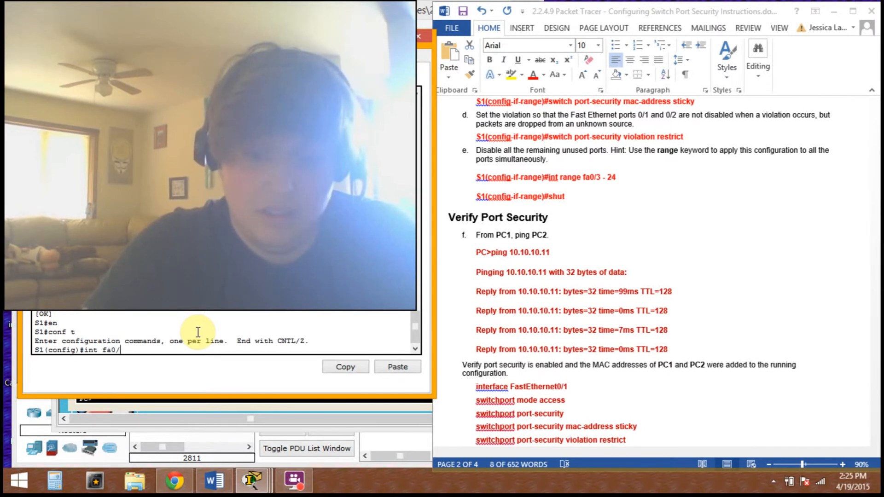
pyautogui.press('Return')
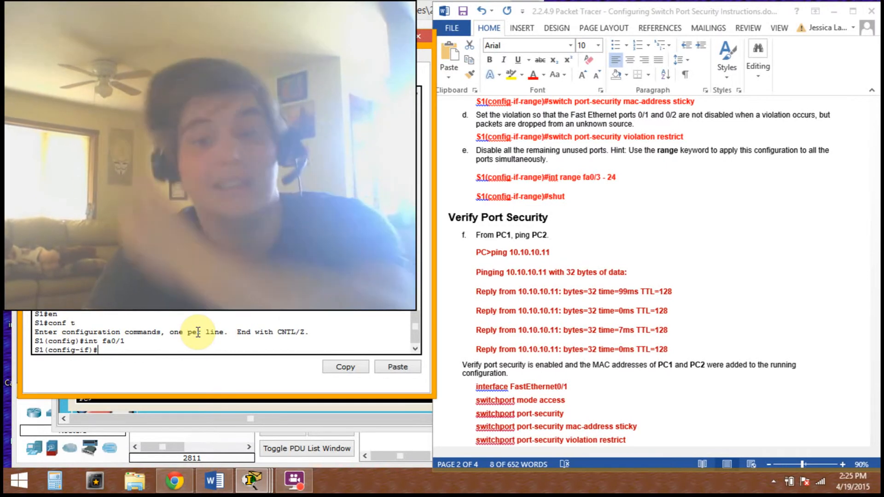
# Step: Set port fa0/1 to switchport mode access and enable switchport port-security on it
pyautogui.write('swit')
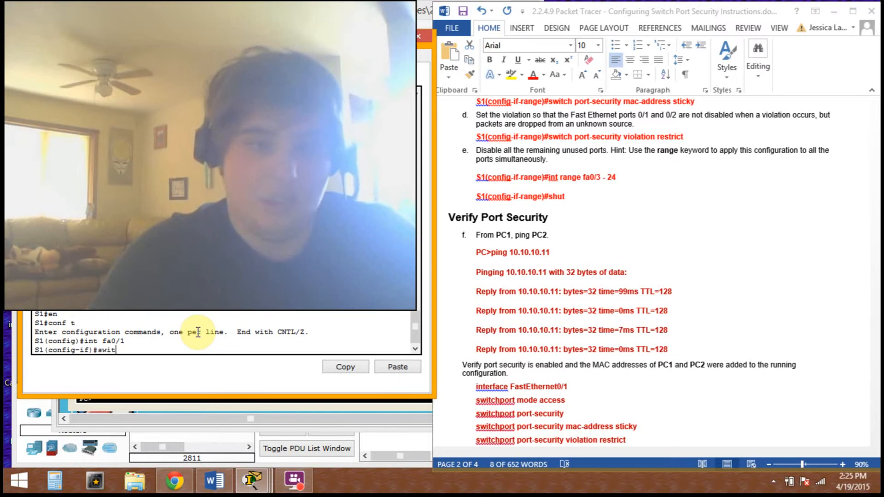
pyautogui.write('chport mo')
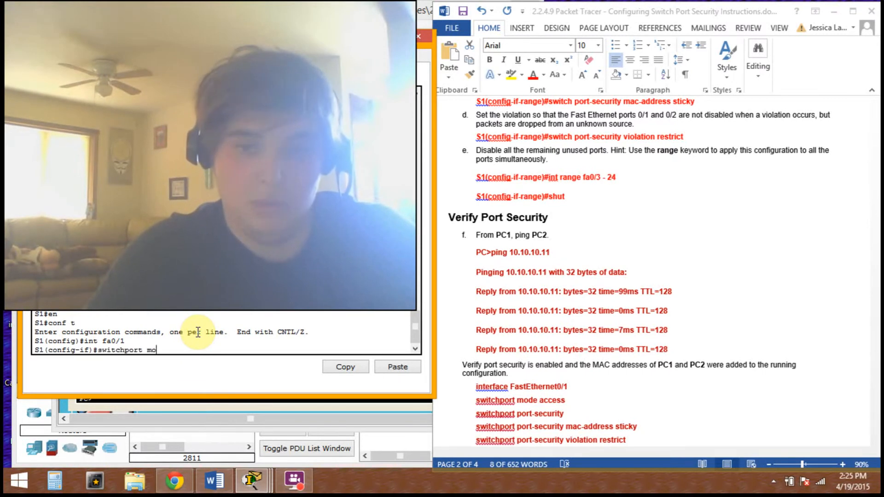
pyautogui.write('de access')
pyautogui.press('Return')
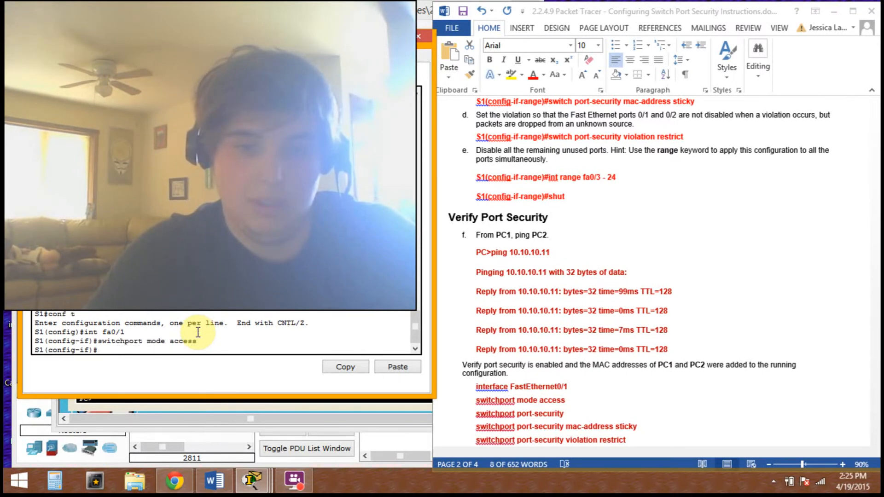
pyautogui.press('Up')
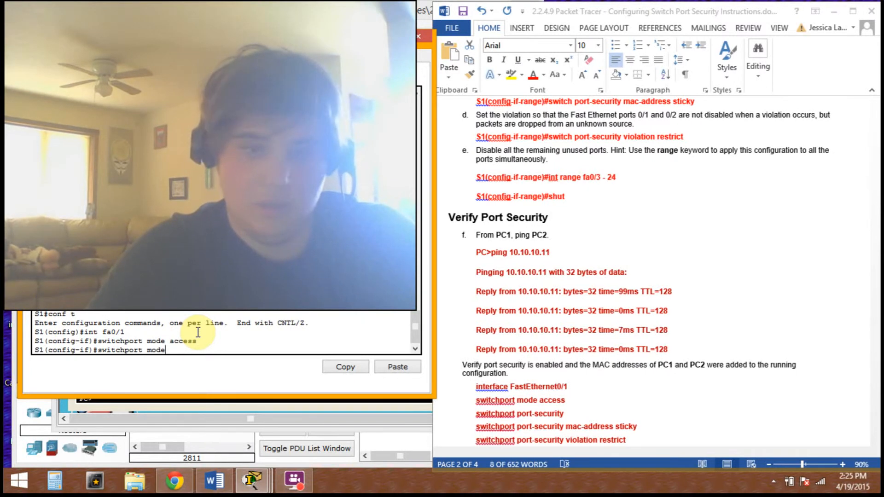
pyautogui.write('port-secu')
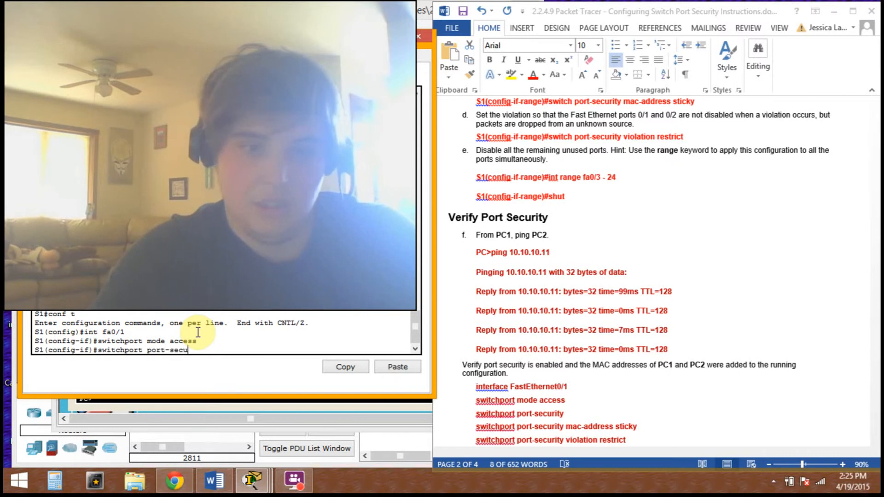
pyautogui.write('rity')
pyautogui.press('Return')
# Step: Enable sticky MAC address learning on fa0/1 with switchport port-security mac-address sticky
pyautogui.press('Up')
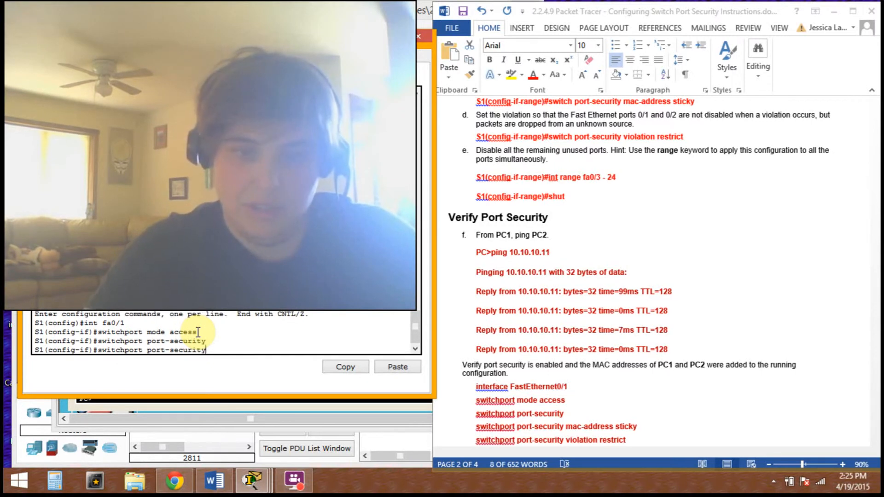
pyautogui.write('mac-')
pyautogui.press('Tab')
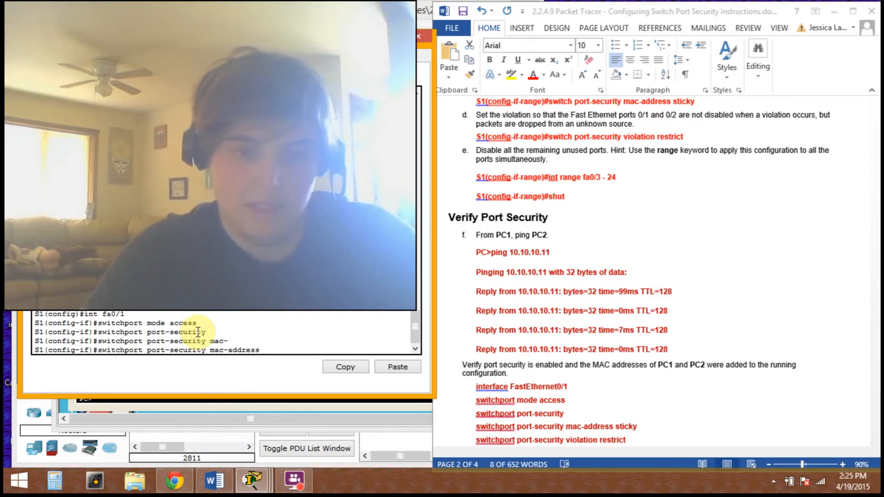
pyautogui.write('sticky')
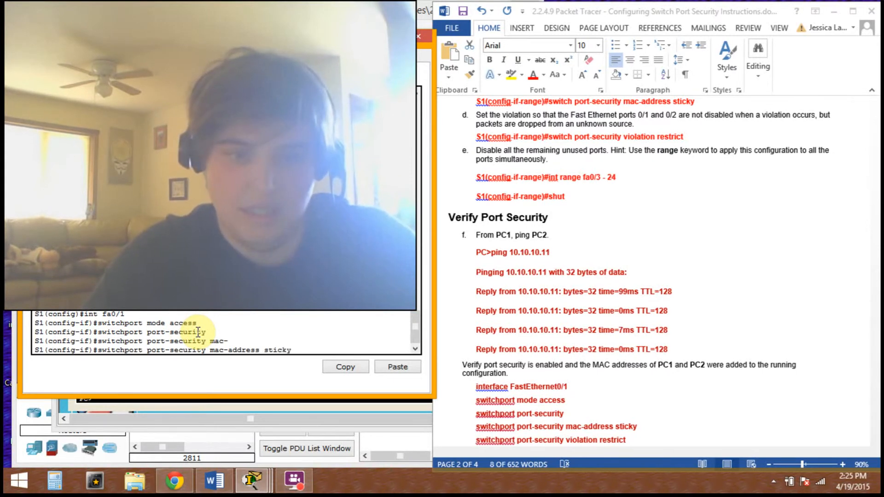
pyautogui.press('Return')
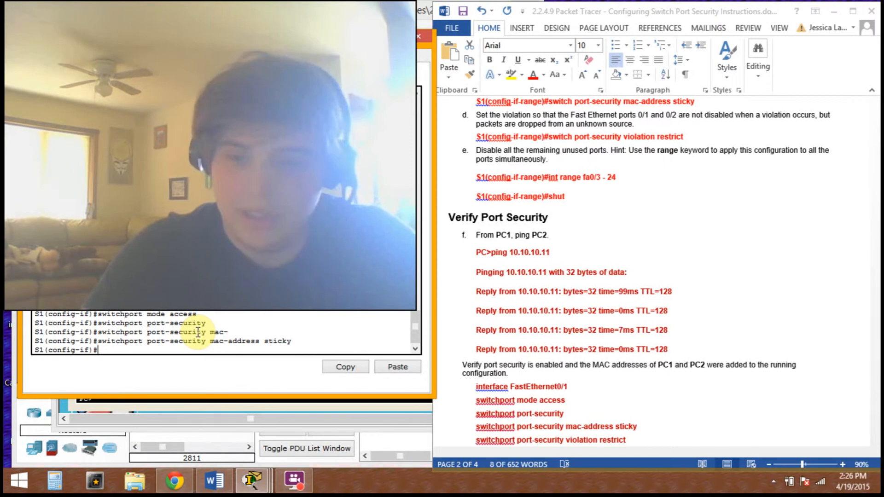
# Step: Set the port-security violation mode of fa0/1 to restrict
pyautogui.press('Up')
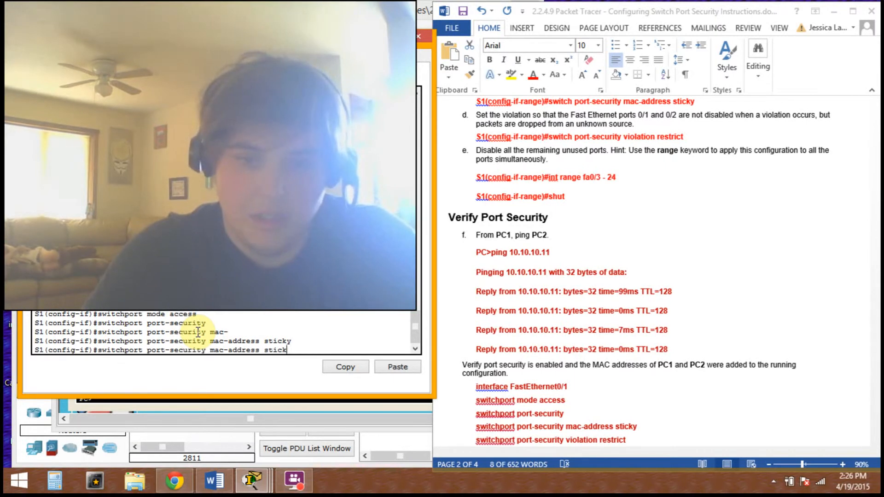
pyautogui.write('violation restr')
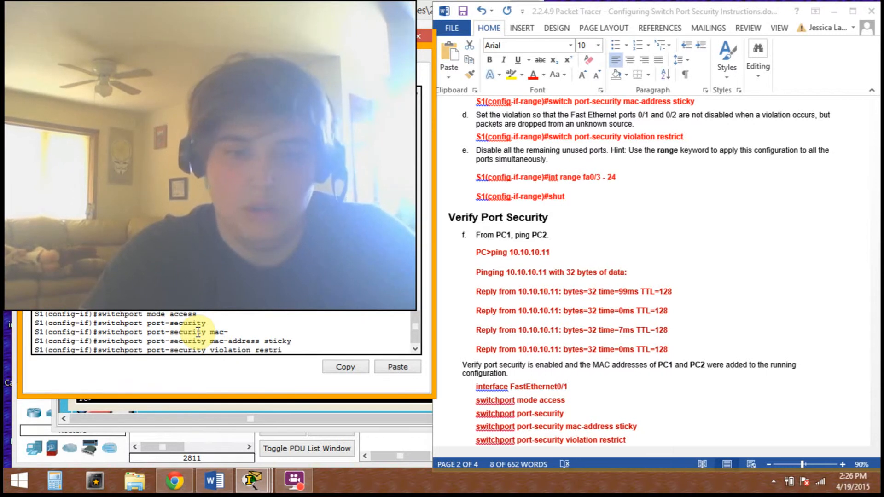
pyautogui.write('ict')
pyautogui.press('Return')
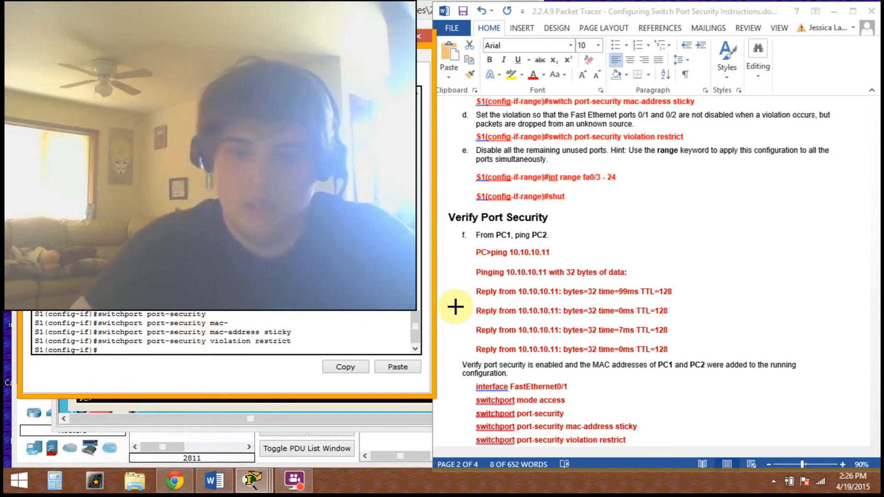
# Step: Review the FastEthernet0/1 and FastEthernet0/2 listings in the instructions, then end configuration mode on S1
pyautogui.click(578, 306)
pyautogui.scroll(-5, 579, 305)
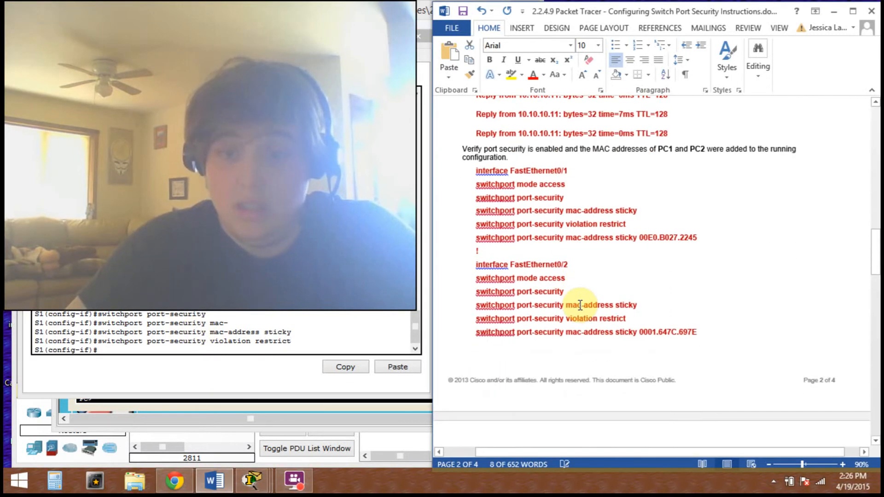
pyautogui.scroll(-2, 579, 305)
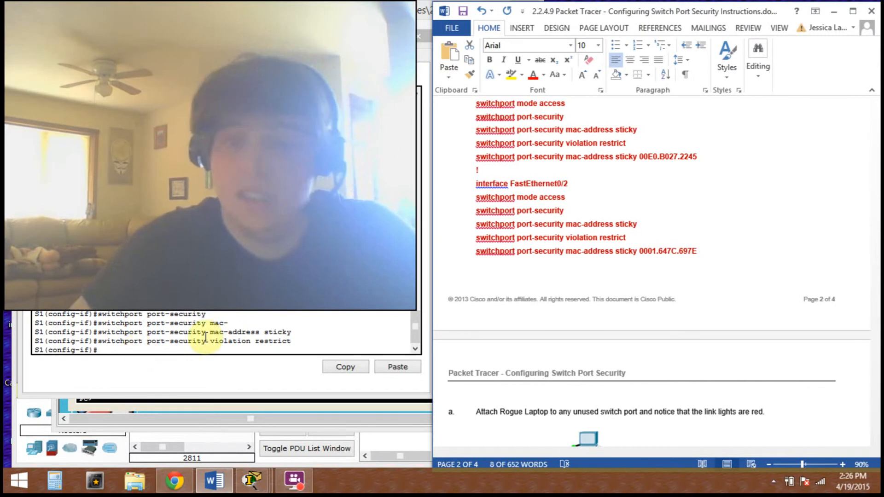
pyautogui.scroll(3, 619, 252)
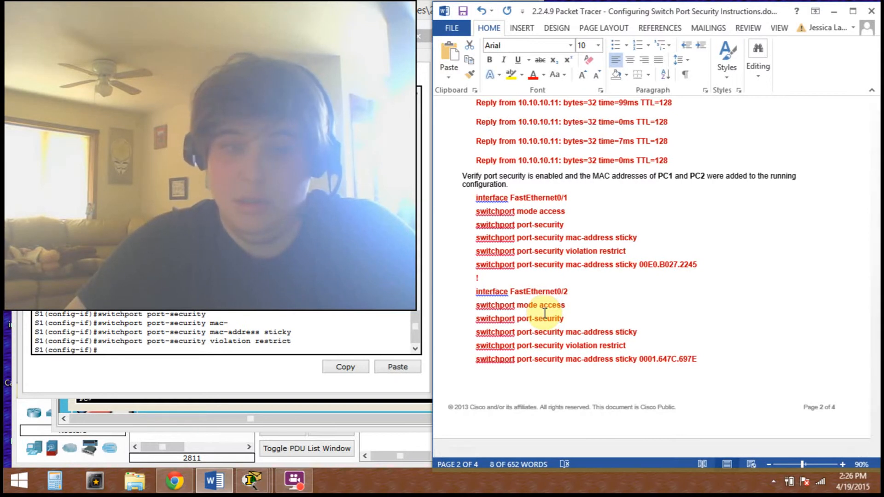
pyautogui.click(134, 351)
pyautogui.write('end')
pyautogui.press('Return')
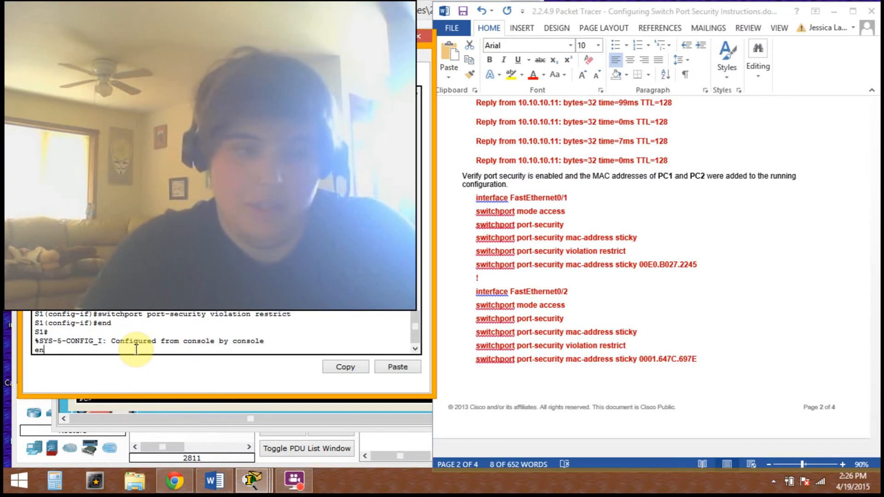
# Step: Enter global configuration mode again on S1 from privileged EXEC mode
pyautogui.write('en')
pyautogui.press('Return')
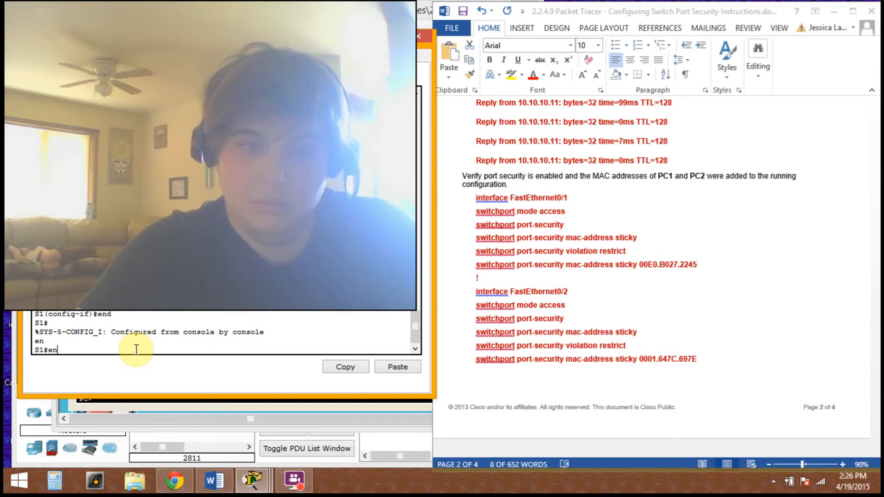
pyautogui.press('BackSpace')
pyautogui.write('conf t')
pyautogui.press('Return')
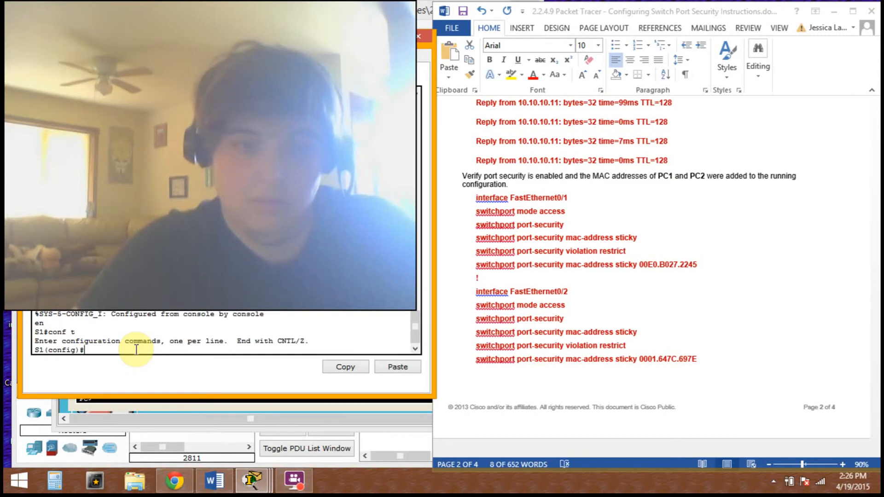
# Step: Select interface fa0/2 on S1 and set it to access mode with switchport mode access
pyautogui.write('int fa')
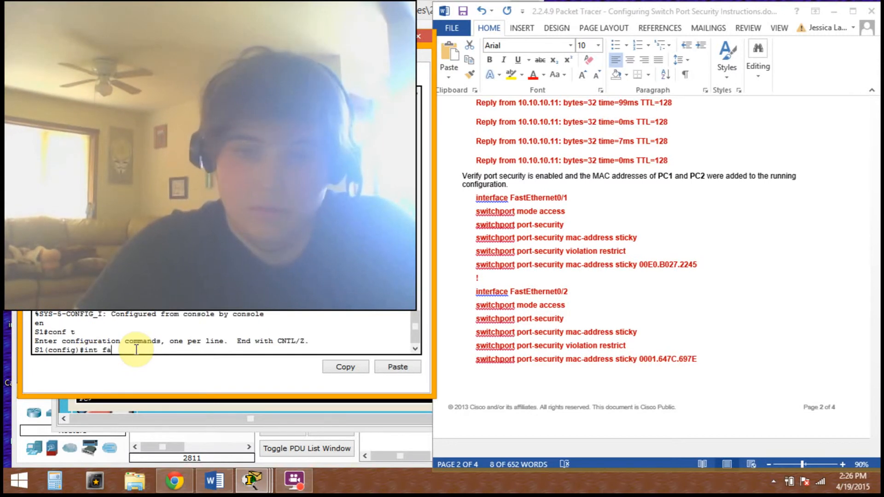
pyautogui.write('0/2')
pyautogui.press('Return')
pyautogui.write('swi')
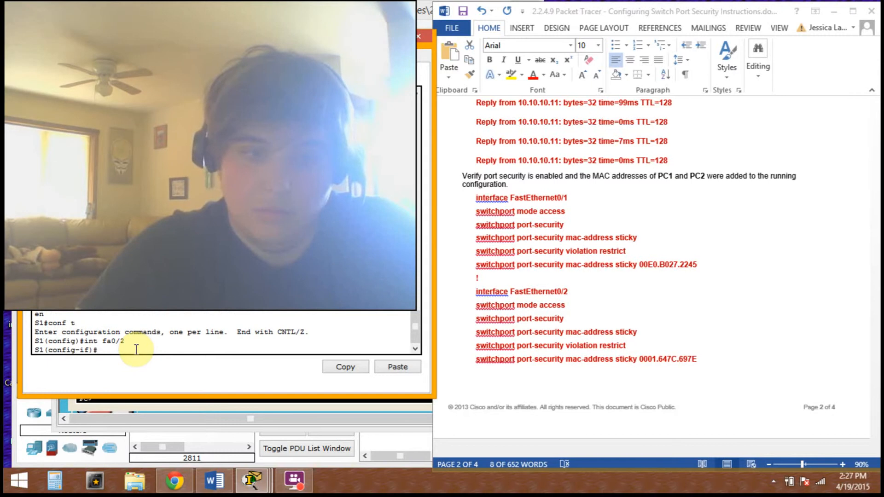
pyautogui.press('BackSpace')
pyautogui.press('BackSpace')
pyautogui.press('BackSpace')
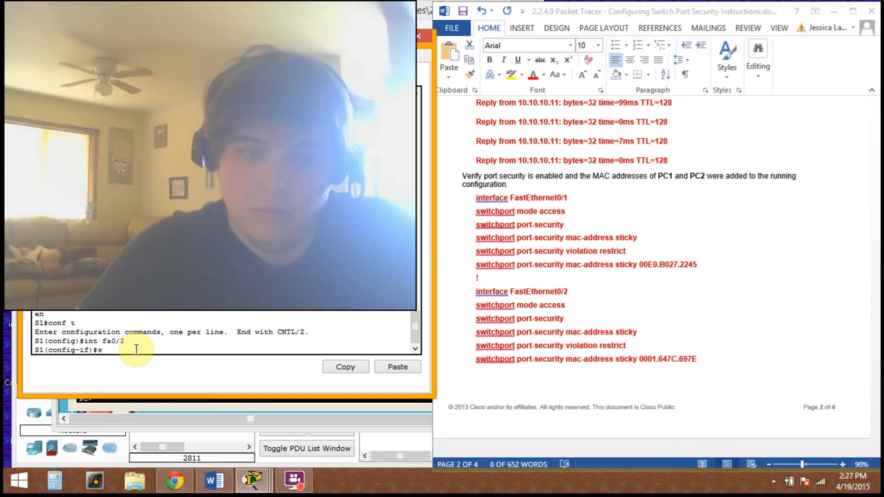
pyautogui.press('Up')
pyautogui.press('Up')
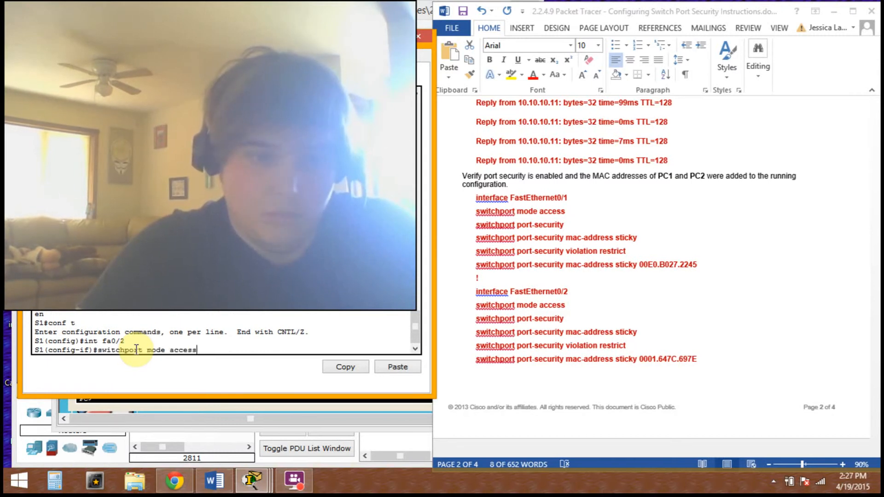
pyautogui.press('Return')
# Step: Enable sticky MAC address learning on fa0/2 with switchport port-security mac-address sticky
pyautogui.write('end')
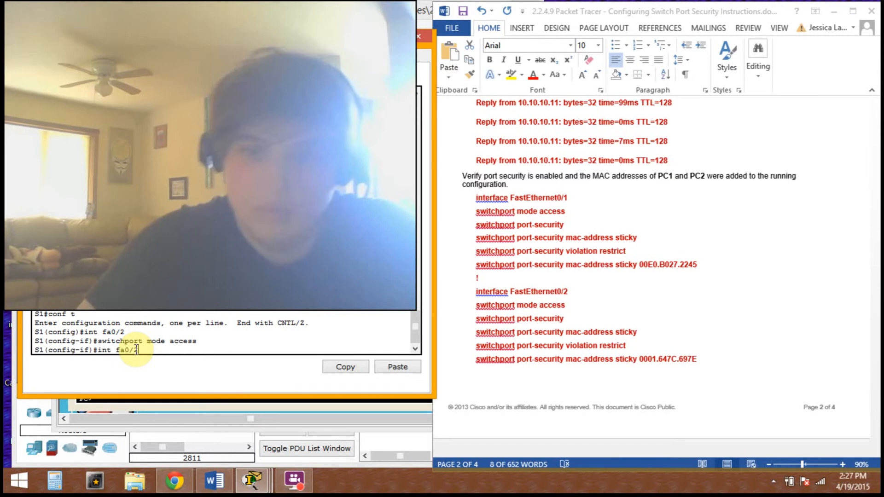
pyautogui.press('Up')
pyautogui.press('Up')
pyautogui.press('Up')
pyautogui.press('Up')
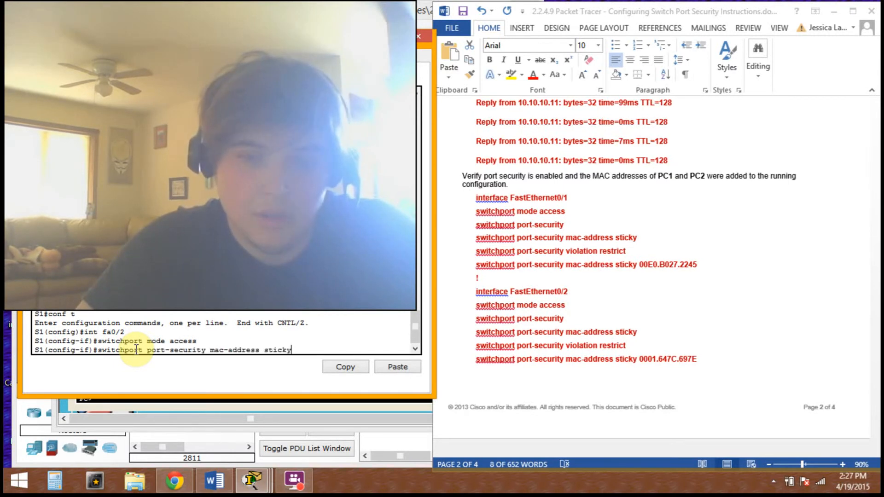
pyautogui.press('Return')
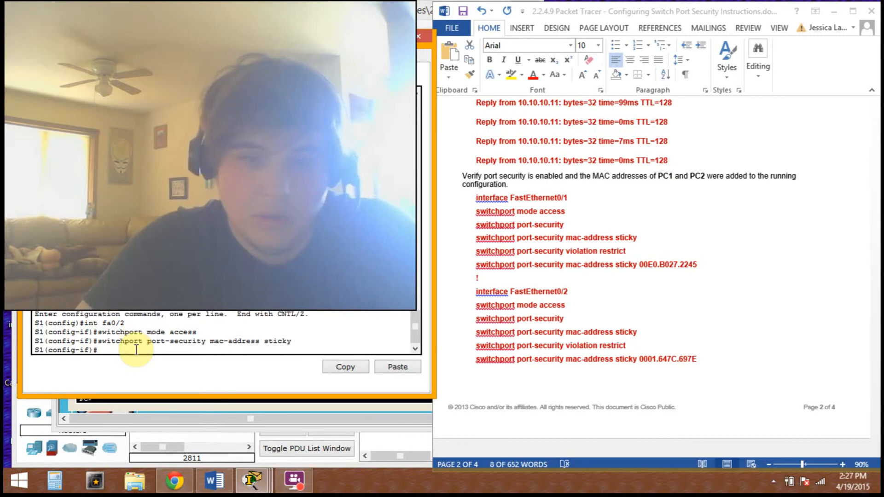
# Step: Set the port-security violation mode of fa0/2 to restrict
pyautogui.press('Up')
pyautogui.press('Up')
pyautogui.press('Up')
pyautogui.press('Up')
pyautogui.press('Up')
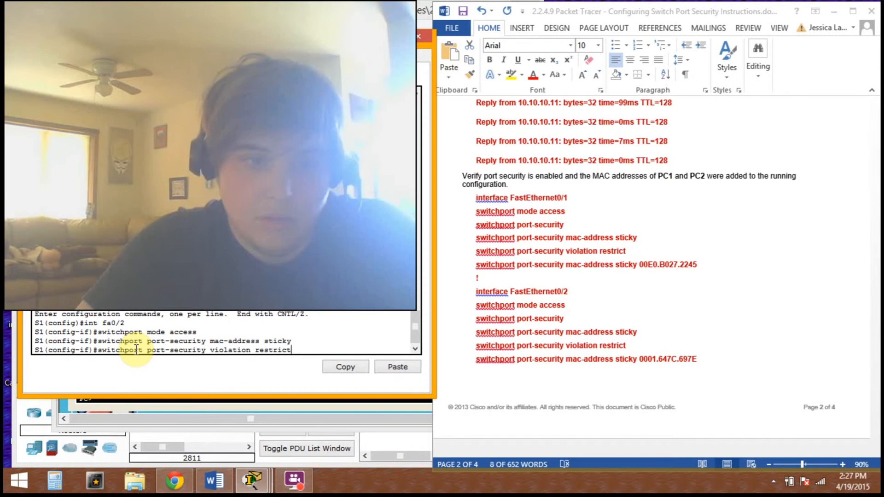
pyautogui.press('Return')
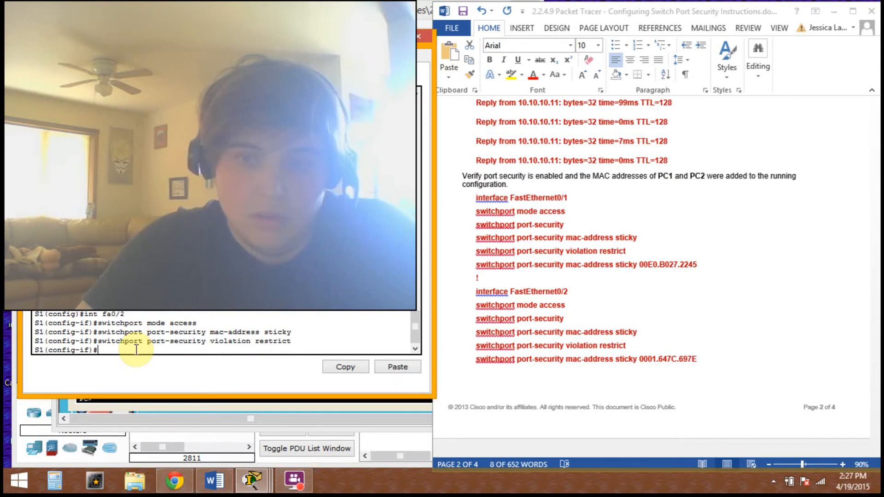
# Step: End configuration mode on S1 and display the running configuration with show run
pyautogui.write('end')
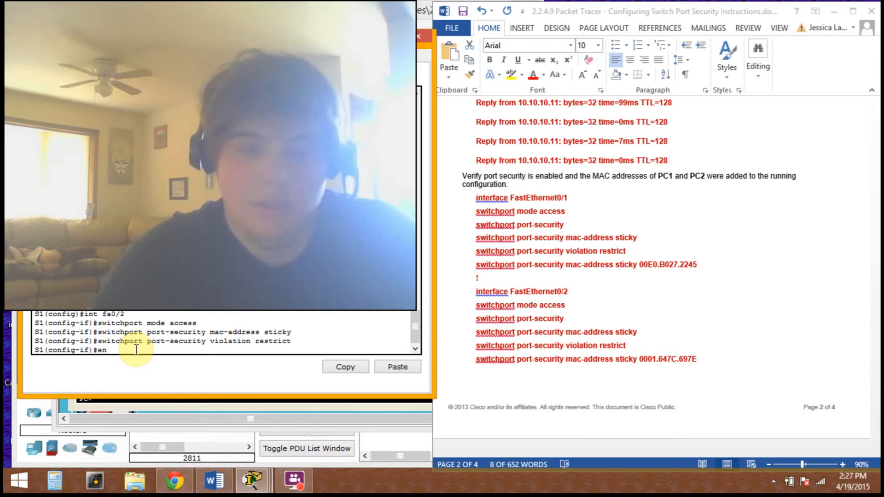
pyautogui.press('Return')
pyautogui.write('sh')
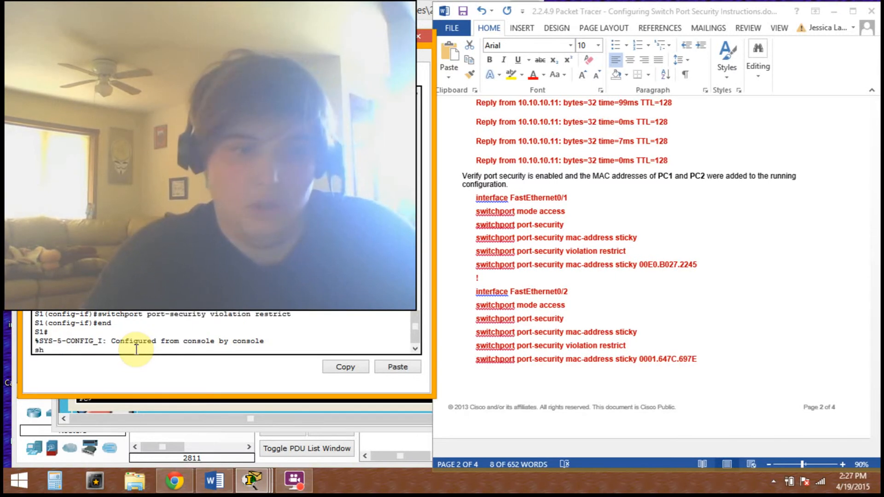
pyautogui.press('Return')
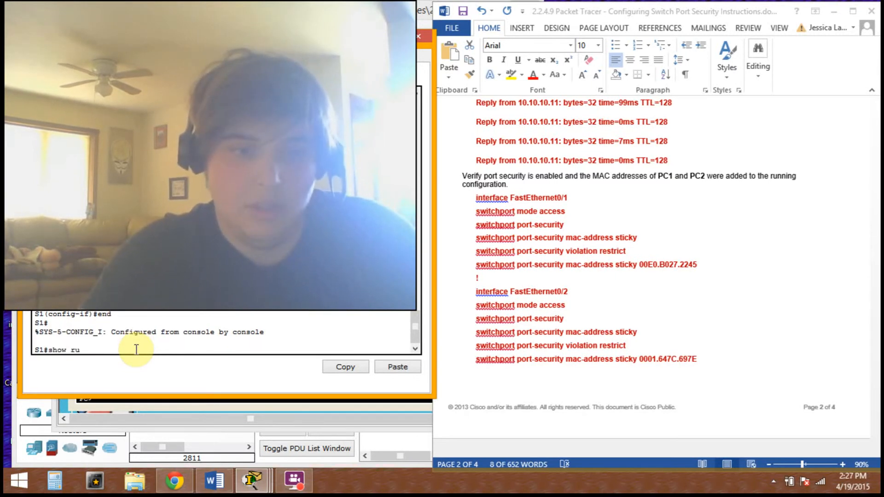
pyautogui.press('Return')
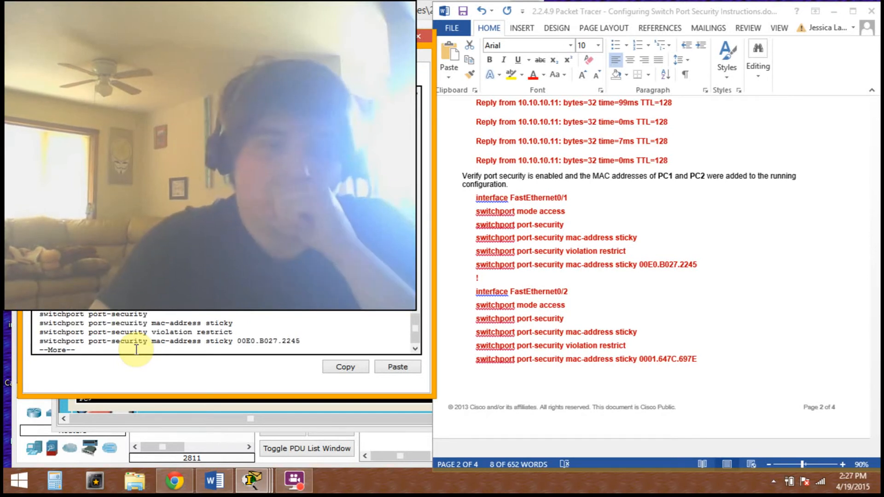
# Step: Page through S1's running configuration to its end, checking the port-security lines under FastEthernet0/1 and FastEthernet0/2
pyautogui.press('Return')
pyautogui.press('Return')
pyautogui.press('Return')
pyautogui.press('Return')
pyautogui.press('Return')
pyautogui.press('Return')
pyautogui.press('Return')
pyautogui.press('Return')
pyautogui.press('Return')
pyautogui.press('Return')
pyautogui.press('Return')
pyautogui.press('Return')
pyautogui.press('Return')
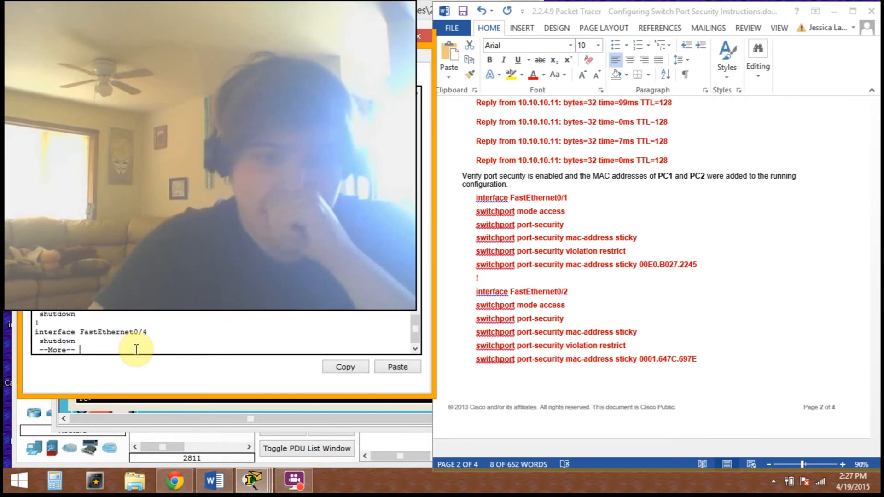
pyautogui.press('Return')
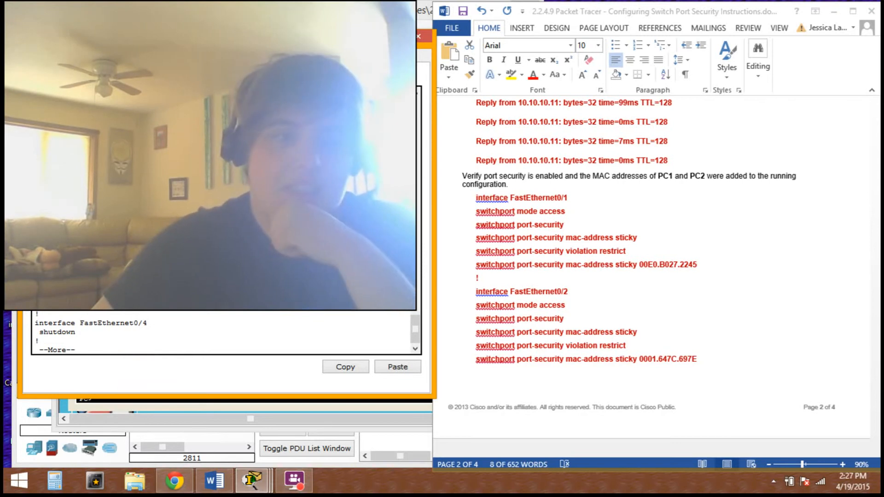
pyautogui.scroll(-1, 226, 221)
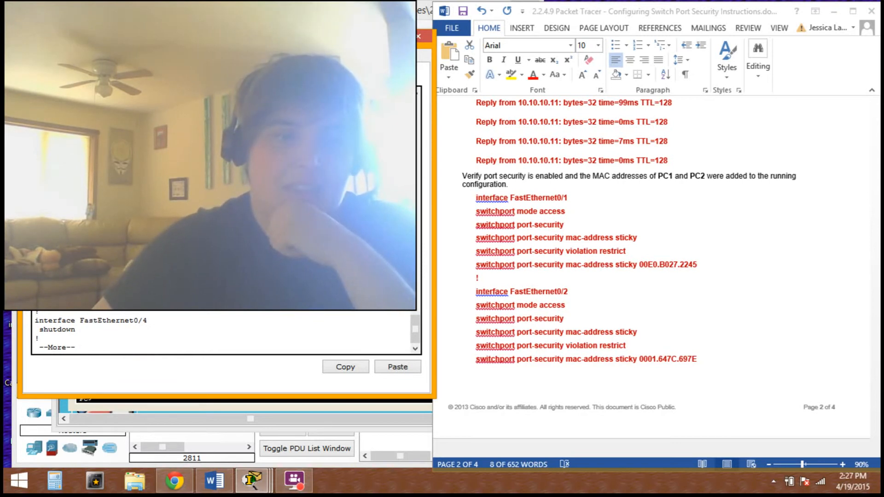
pyautogui.moveTo(72, 313); pyautogui.dragTo(193, 422)
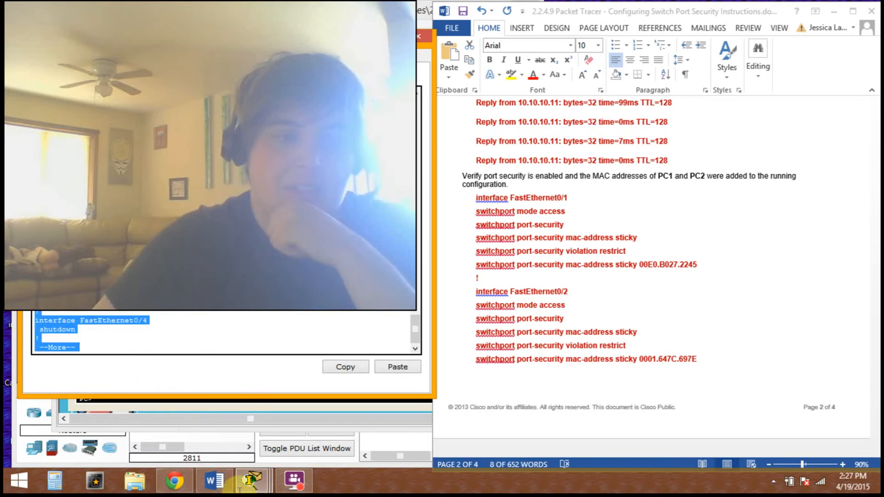
pyautogui.click(302, 302)
pyautogui.press('space')
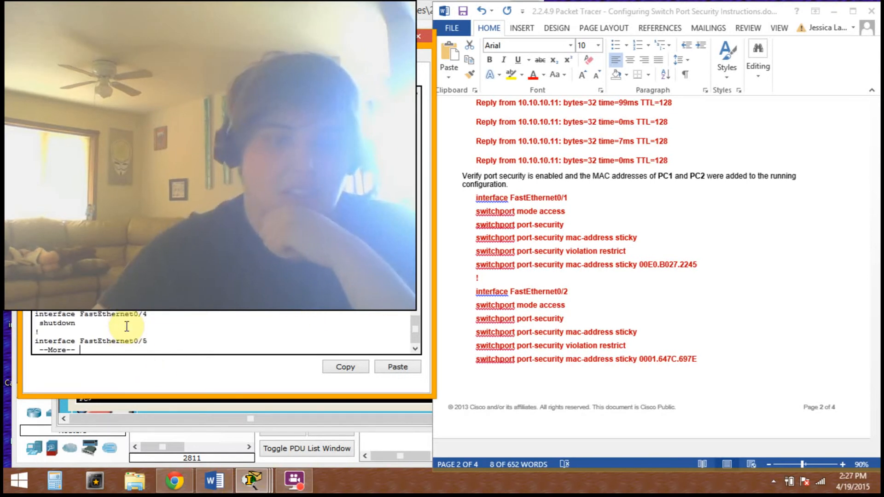
pyautogui.press('space')
pyautogui.press('space')
pyautogui.press('space')
pyautogui.press('space')
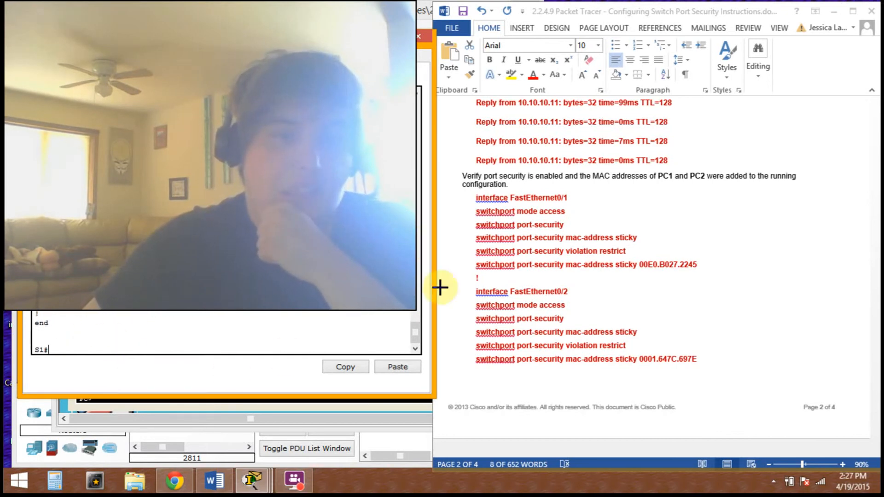
# Step: Close the S1 window and read the instructions on connecting Rogue Laptop and enabling its port
pyautogui.click(421, 37)
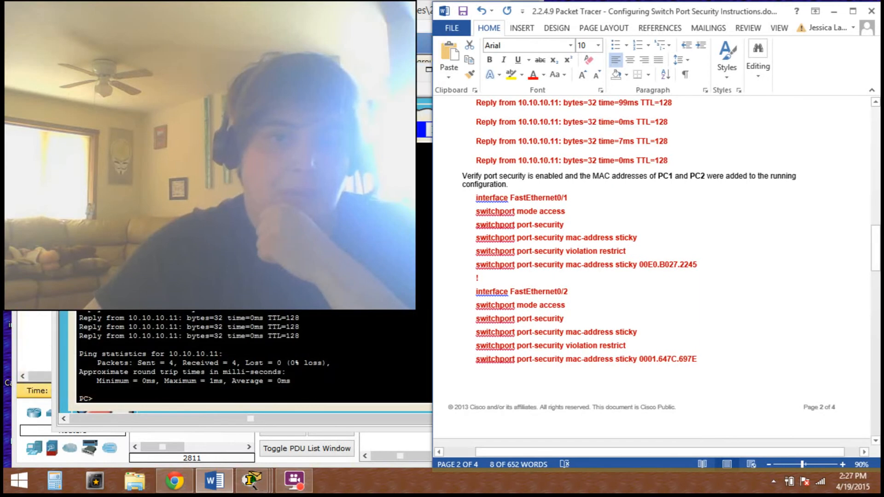
pyautogui.click(533, 404)
pyautogui.scroll(-10, 522, 374)
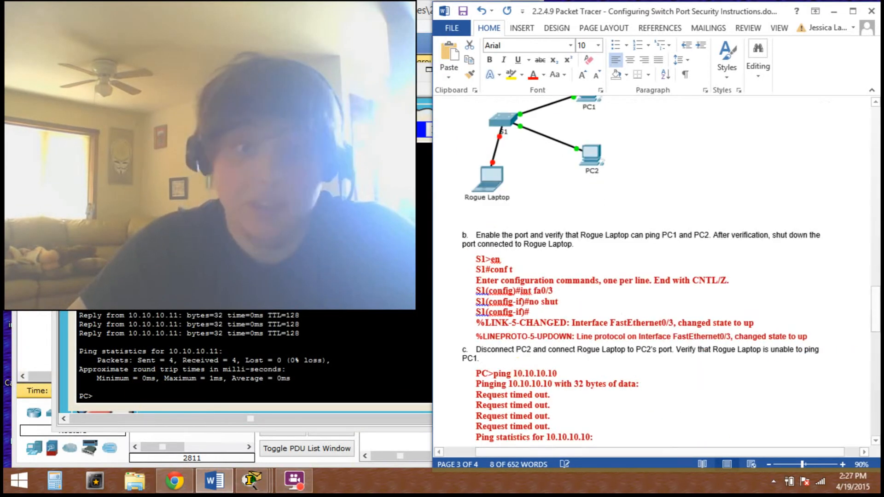
# Step: Switch to the Packet Tracer workspace and connect S1 to Rogue Laptop with a Copper Straight-Through cable
pyautogui.hotkey('alt', 'Tab')
pyautogui.click(104, 413)
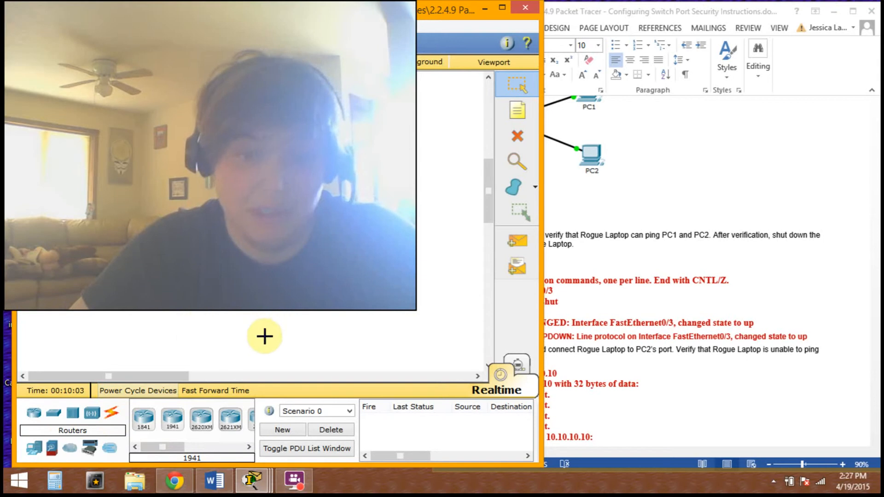
pyautogui.click(111, 412)
pyautogui.click(194, 430)
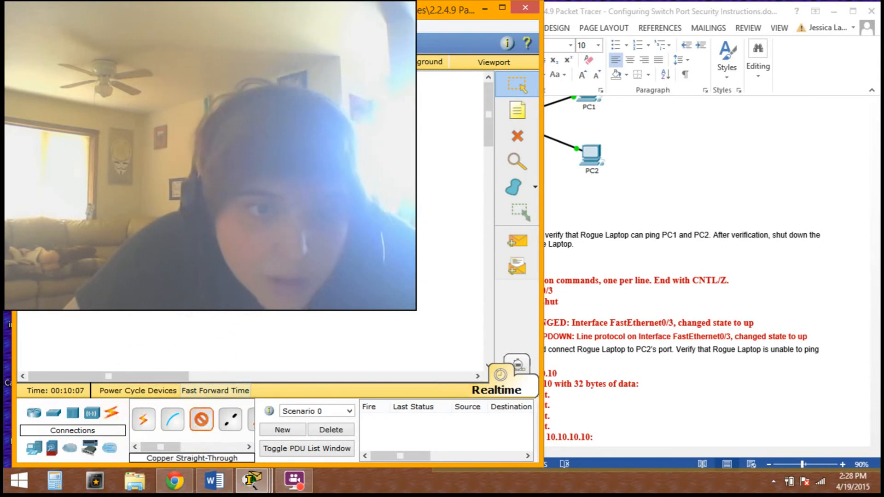
pyautogui.click(208, 207)
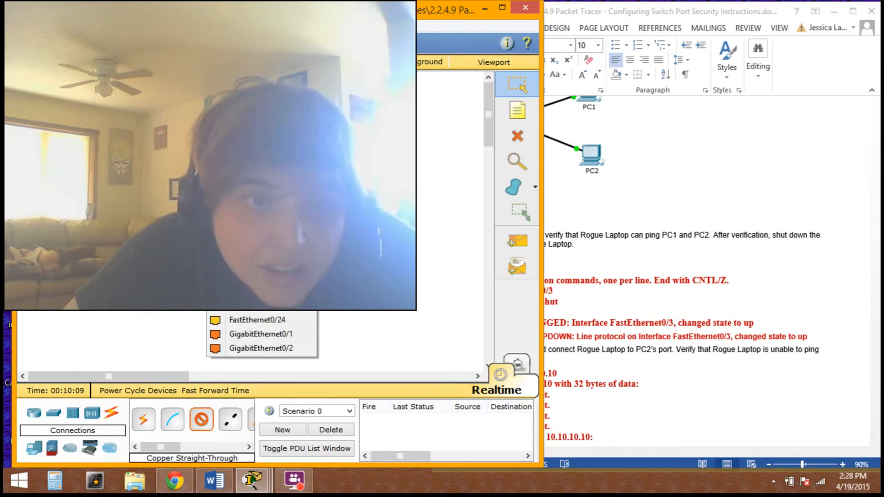
pyautogui.click(257, 23)
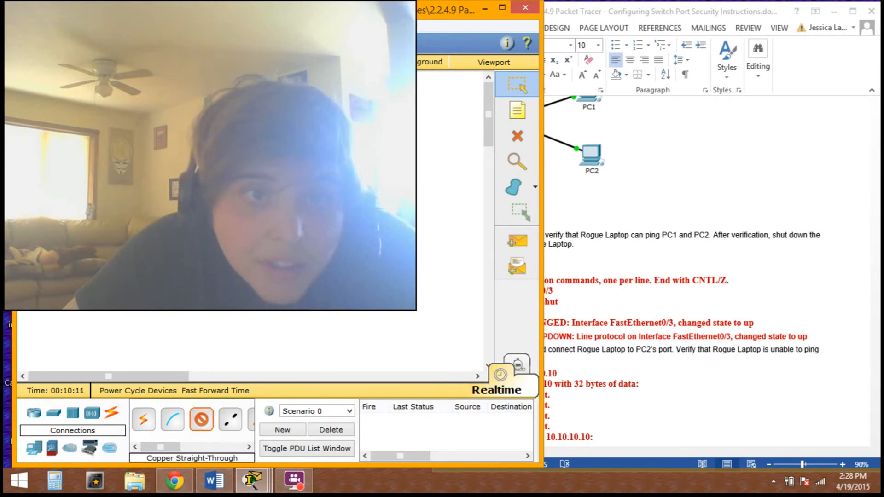
pyautogui.click(235, 276)
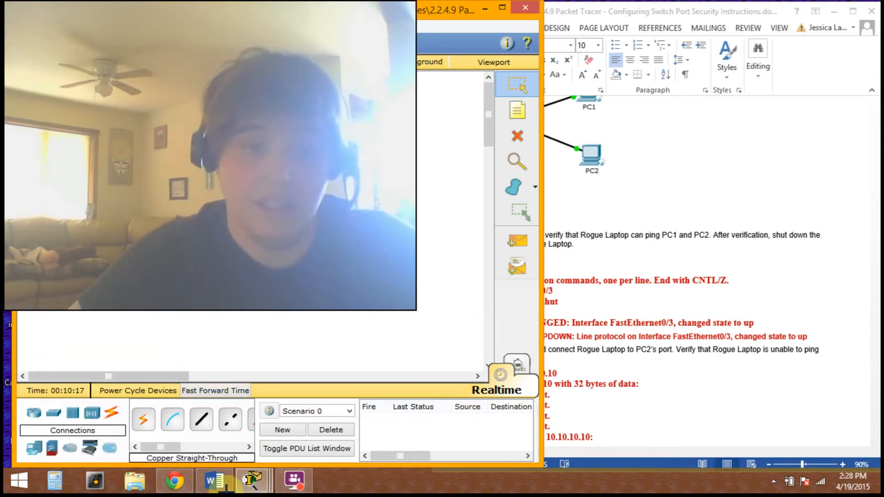
# Step: Review instruction steps b to e on testing Rogue Laptop, displaying port-security violations and reconnecting PC2
pyautogui.moveTo(252, 480)
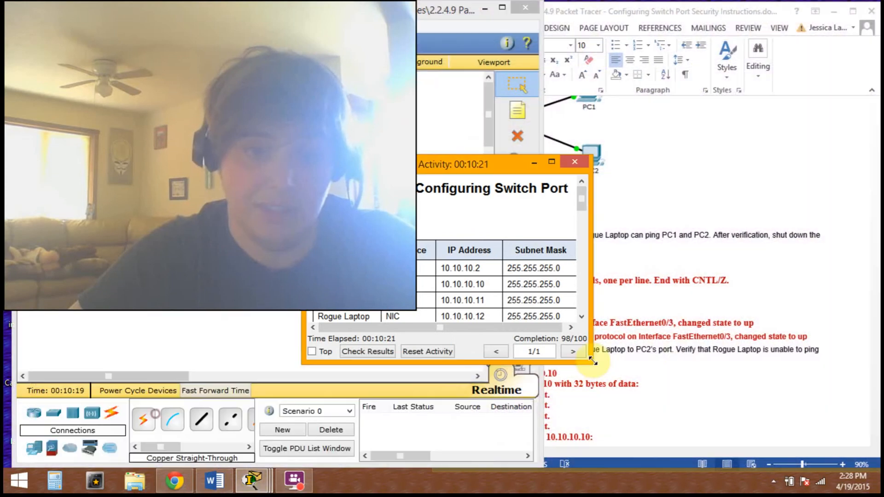
pyautogui.click(596, 356)
pyautogui.scroll(-3, 601, 395)
pyautogui.scroll(-15, 600, 395)
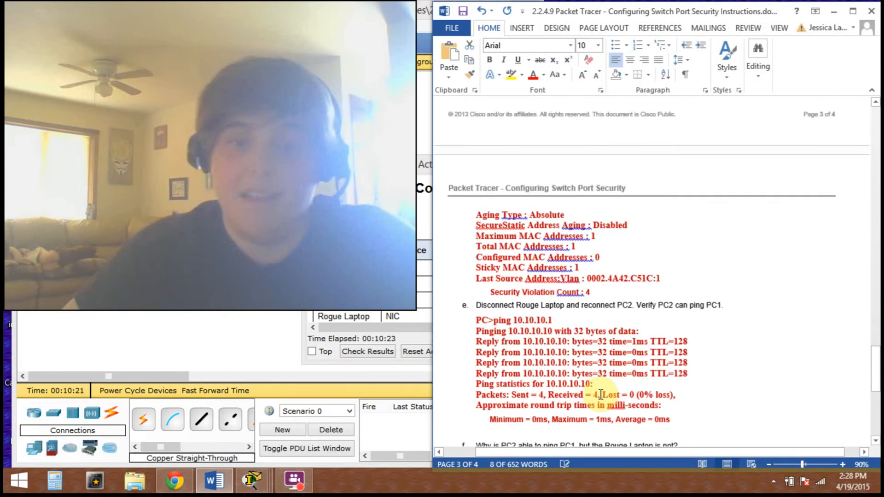
pyautogui.scroll(4, 600, 394)
pyautogui.scroll(20, 601, 394)
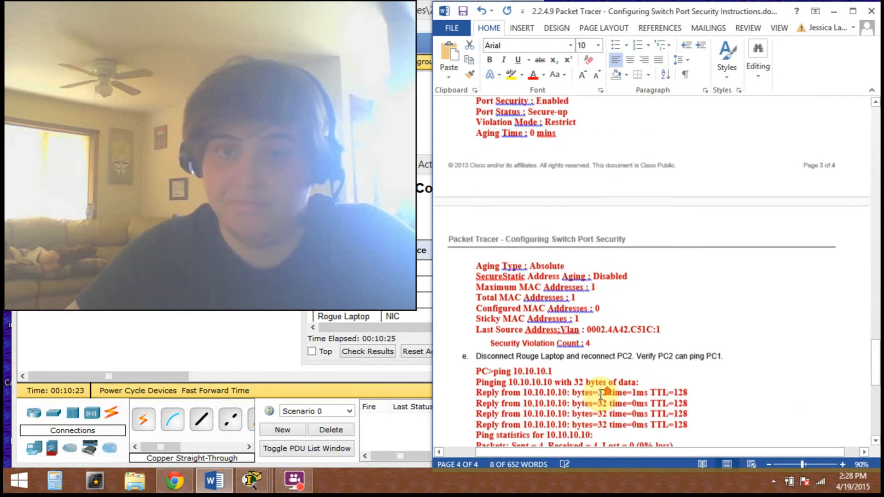
pyautogui.scroll(-8, 600, 394)
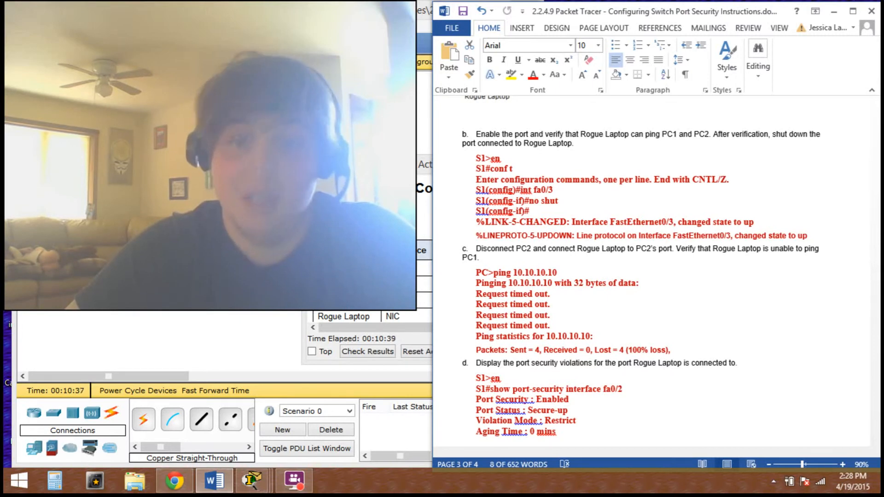
# Step: Reopen the S1 command line from the topology and place its window beside the instructions document
pyautogui.click(252, 480)
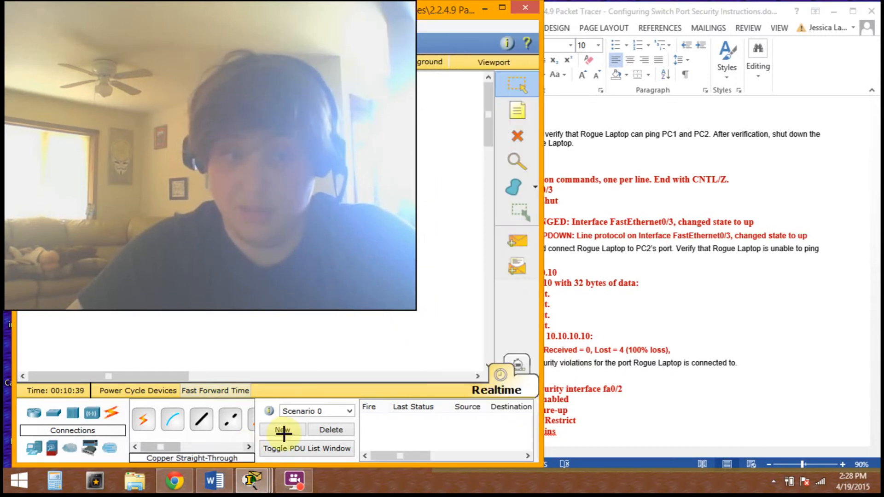
pyautogui.moveTo(252, 480)
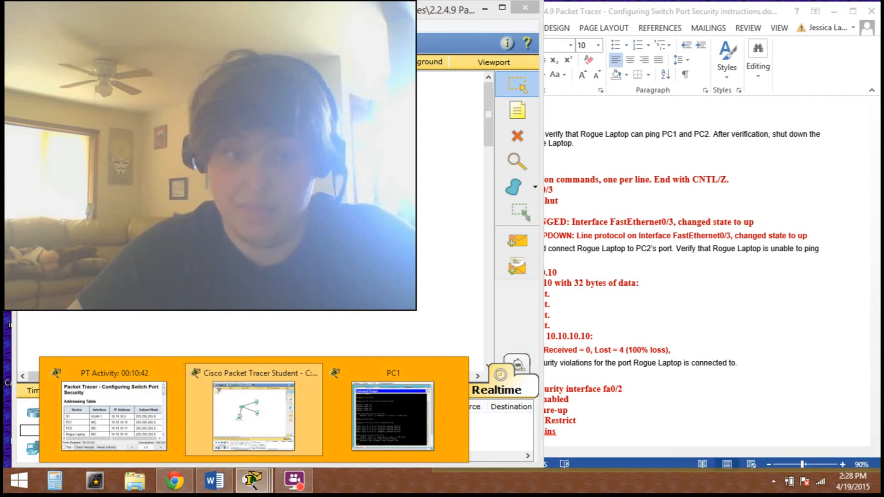
pyautogui.click(191, 398)
pyautogui.click(276, 143)
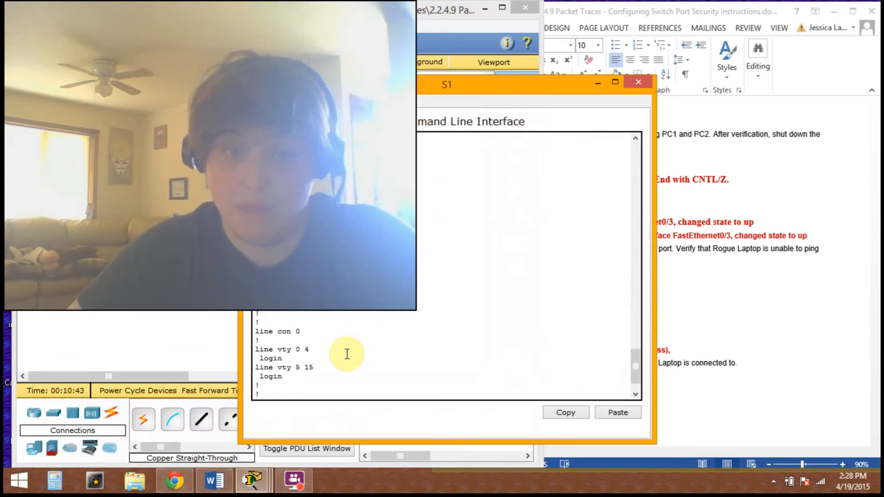
pyautogui.moveTo(479, 91); pyautogui.dragTo(313, 48)
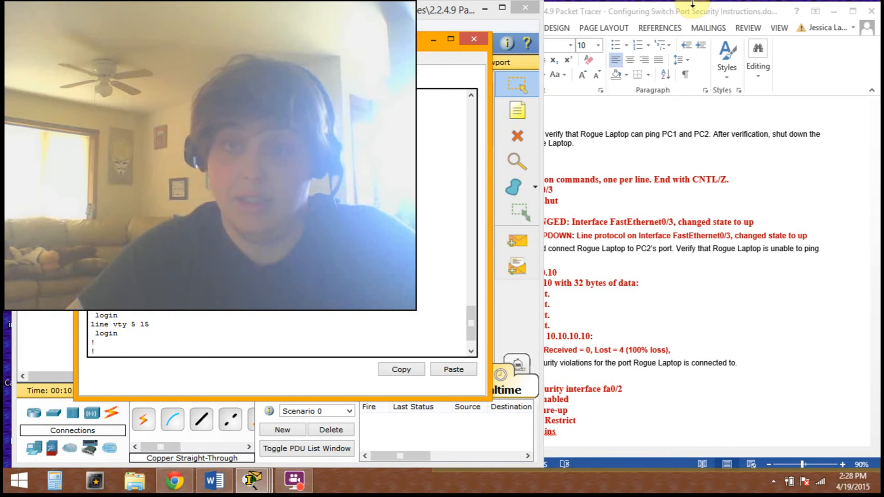
pyautogui.click(740, 6)
pyautogui.hotkey('alt', 'Tab')
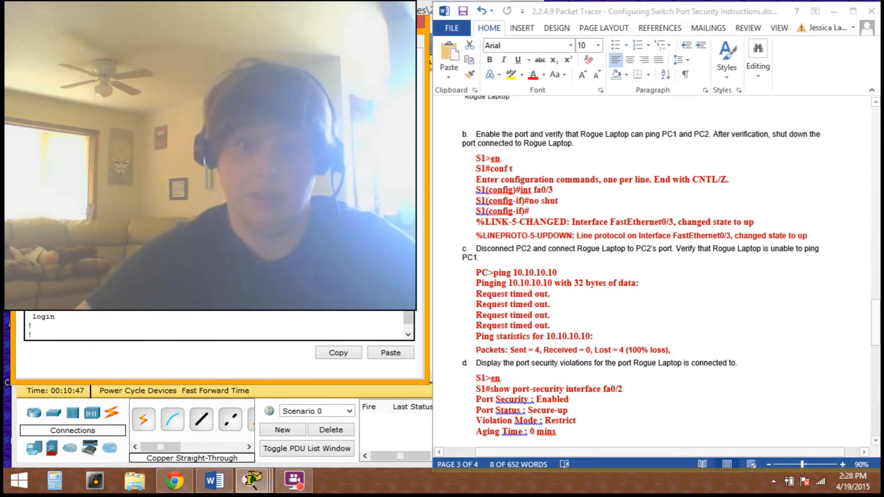
# Step: Enter global configuration mode on S1 and enable interface fa0/3 with the no shutdown command
pyautogui.moveTo(294, 24); pyautogui.dragTo(296, 23)
pyautogui.scroll(-2, 184, 315)
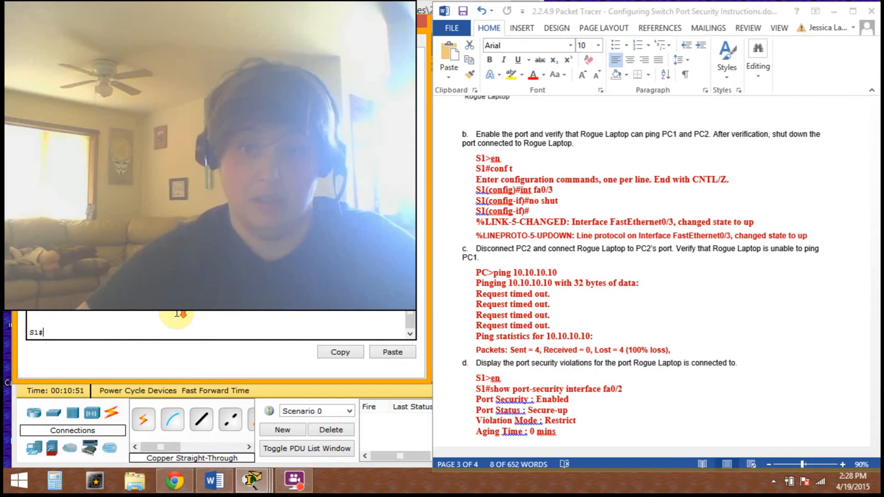
pyautogui.write('en')
pyautogui.press('Return')
pyautogui.write('conf t')
pyautogui.press('Return')
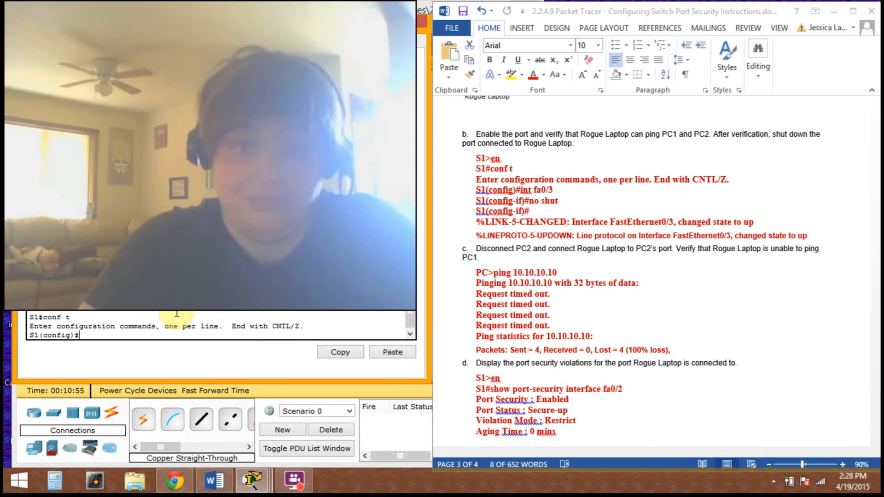
pyautogui.write('int fa')
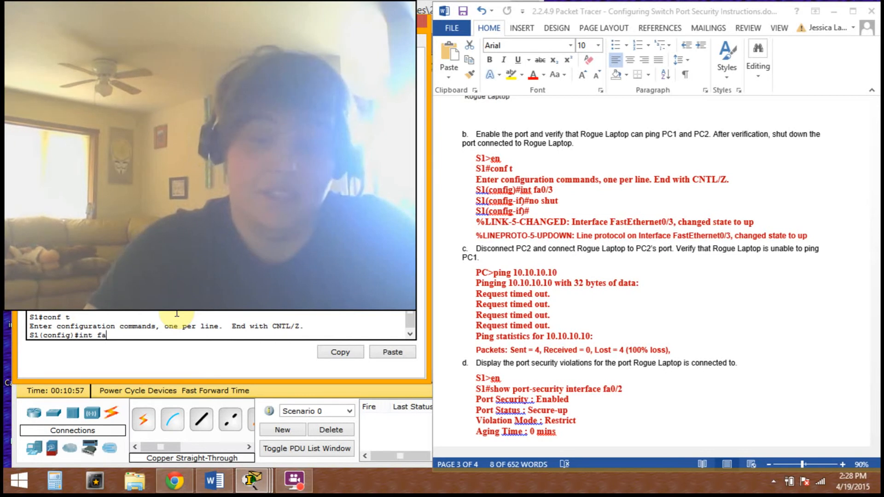
pyautogui.write('0/3')
pyautogui.press('Return')
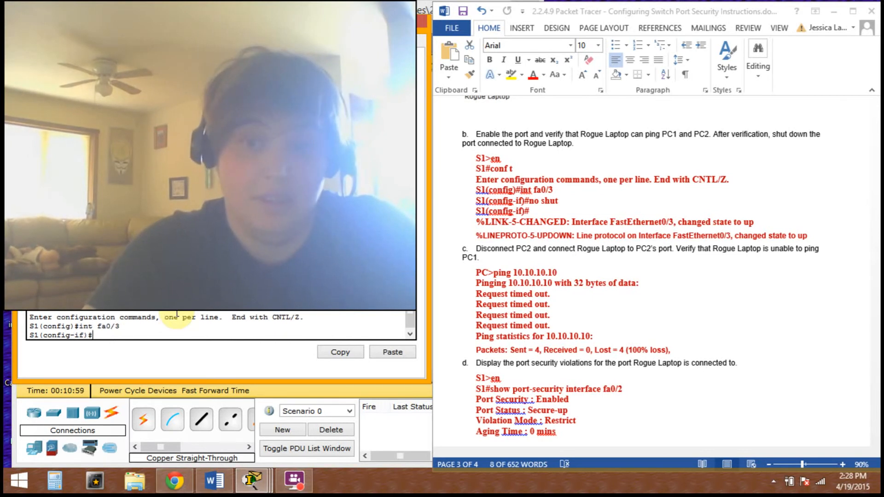
pyautogui.write('no su')
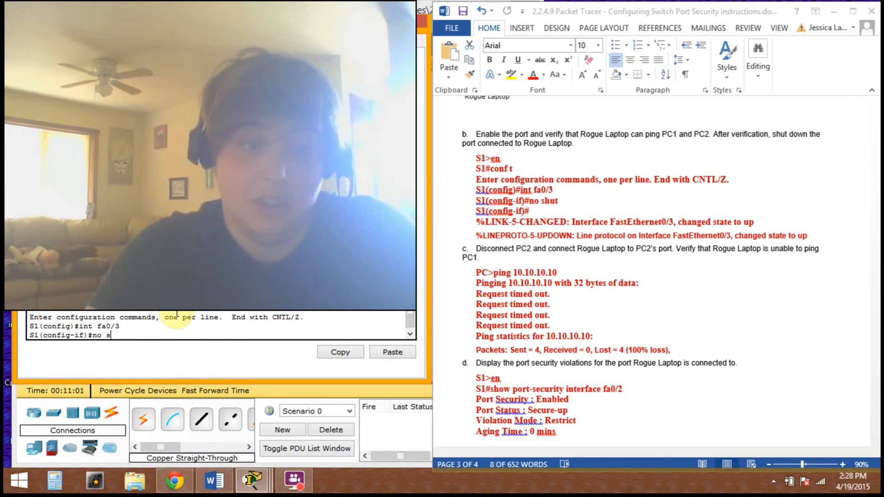
pyautogui.press('Return')
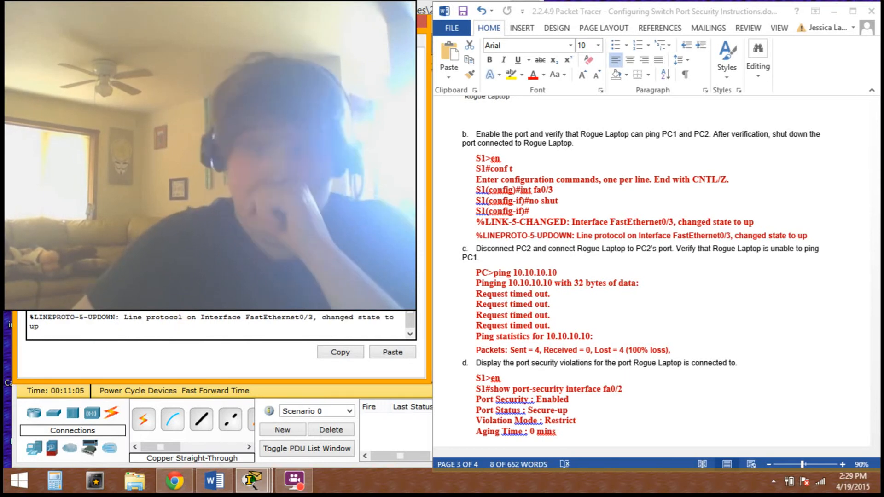
# Step: Return to the topology, check step b of the instructions, and open the command prompt of Rogue Laptop
pyautogui.moveTo(251, 480)
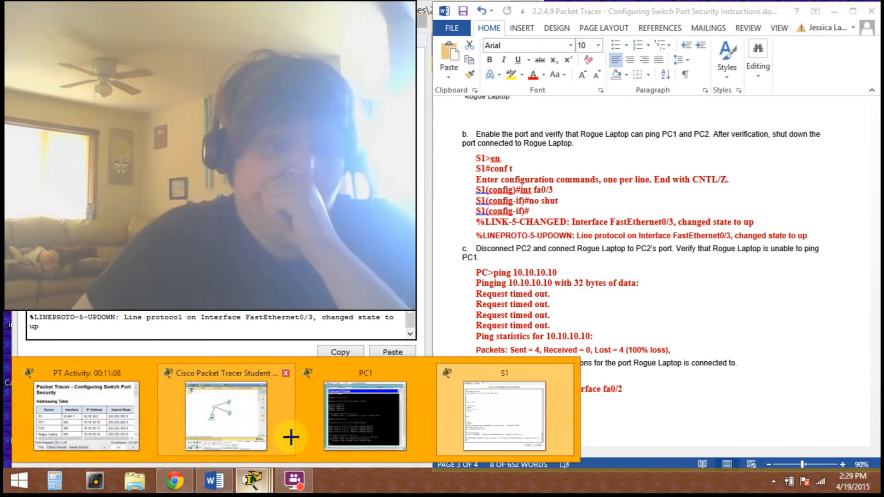
pyautogui.click(256, 410)
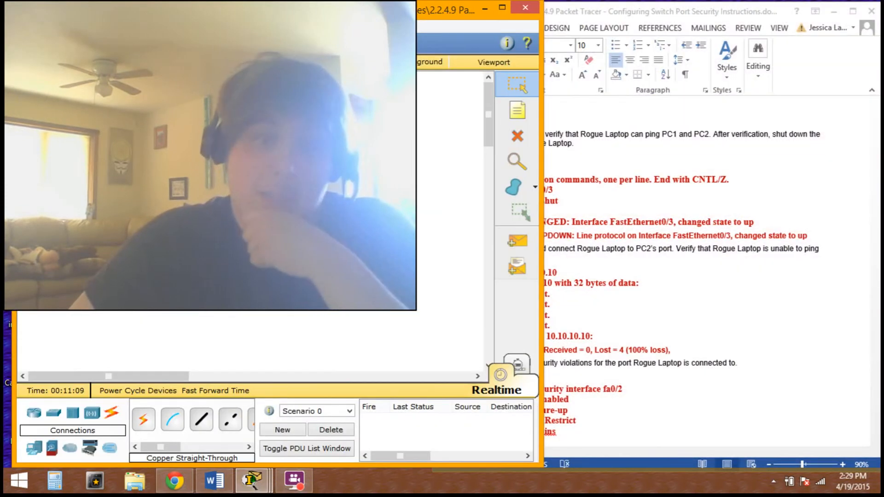
pyautogui.click(695, 287)
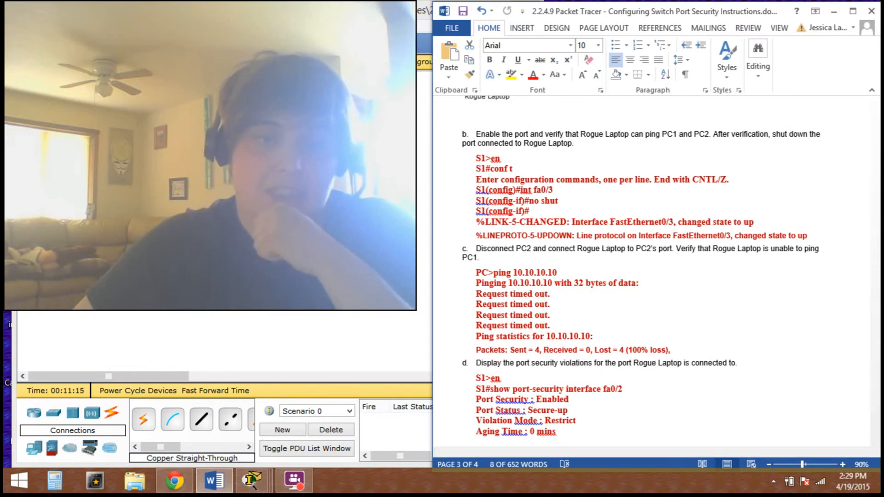
pyautogui.click(494, 304)
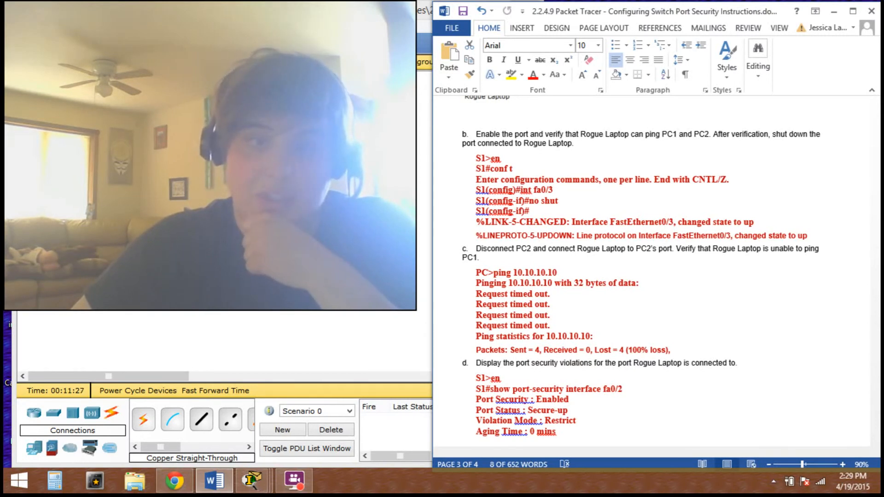
pyautogui.hotkey('alt', 'Tab')
pyautogui.click(519, 86)
pyautogui.moveTo(520, 86); pyautogui.dragTo(332, 69)
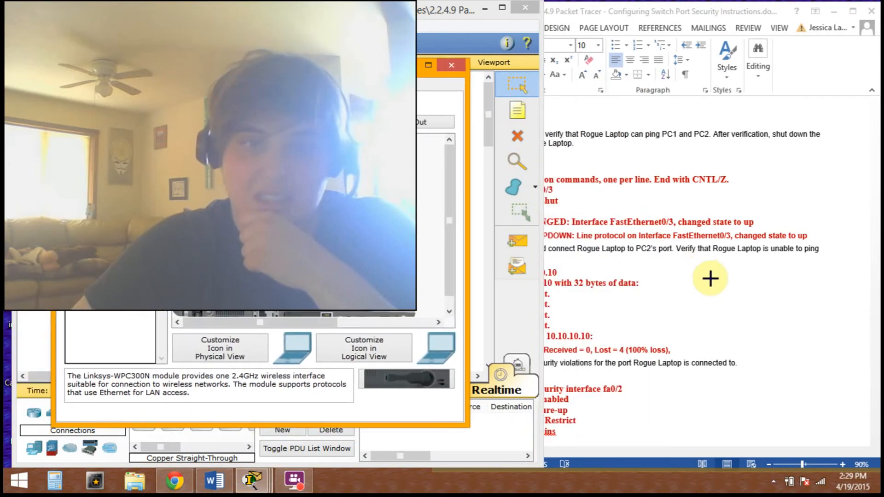
pyautogui.click(150, 85)
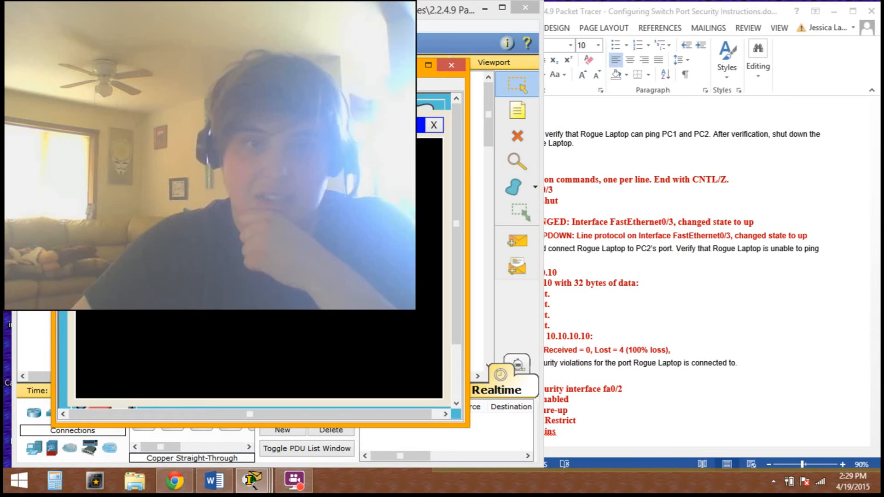
# Step: Ping 10.10.10.11 from Rogue Laptop to verify connectivity as step b requires, and close the laptop's window
pyautogui.click(692, 222)
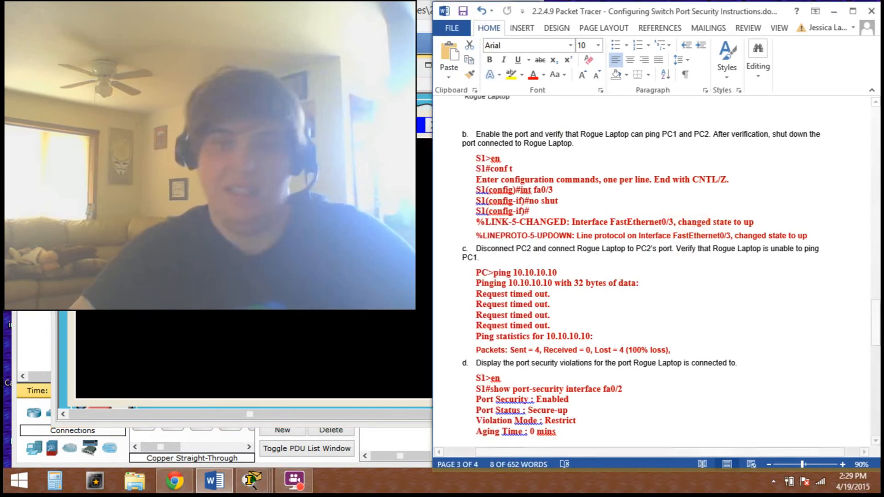
pyautogui.hotkey('alt', 'Tab')
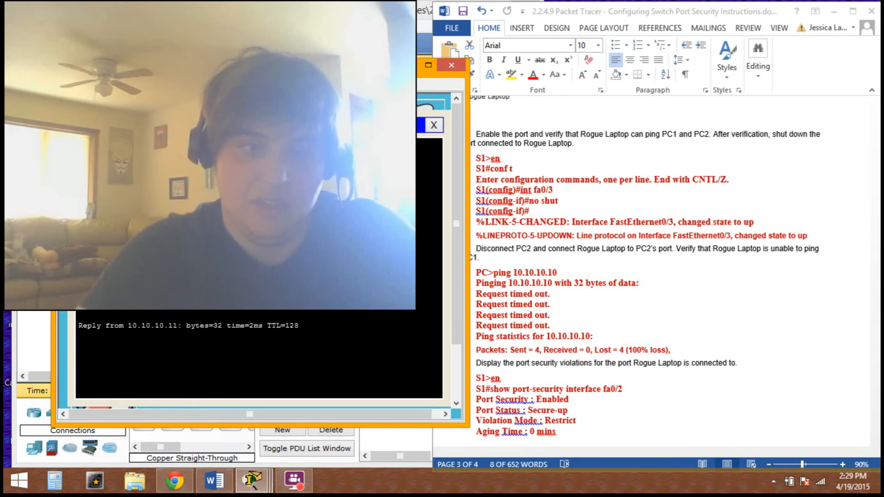
pyautogui.click(552, 244)
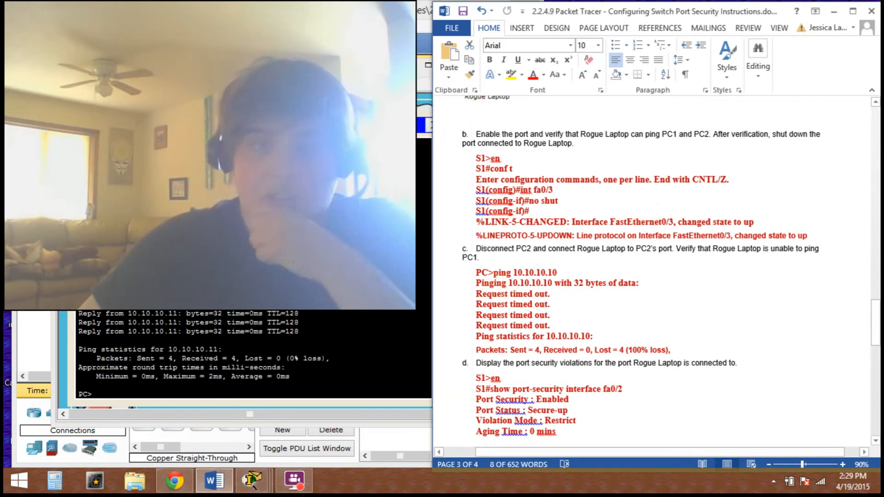
pyautogui.hotkey('alt', 'Tab')
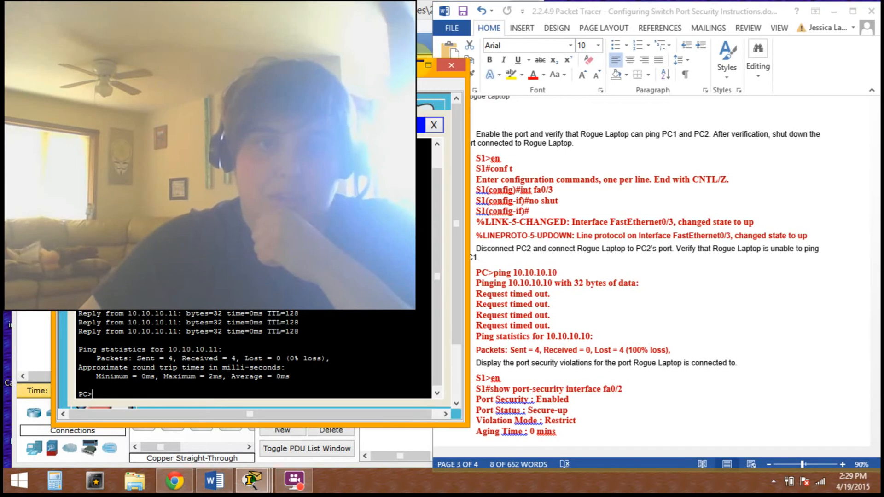
pyautogui.click(444, 65)
# Step: Bring back the S1 command line and leave interface configuration for privileged EXEC mode
pyautogui.click(244, 483)
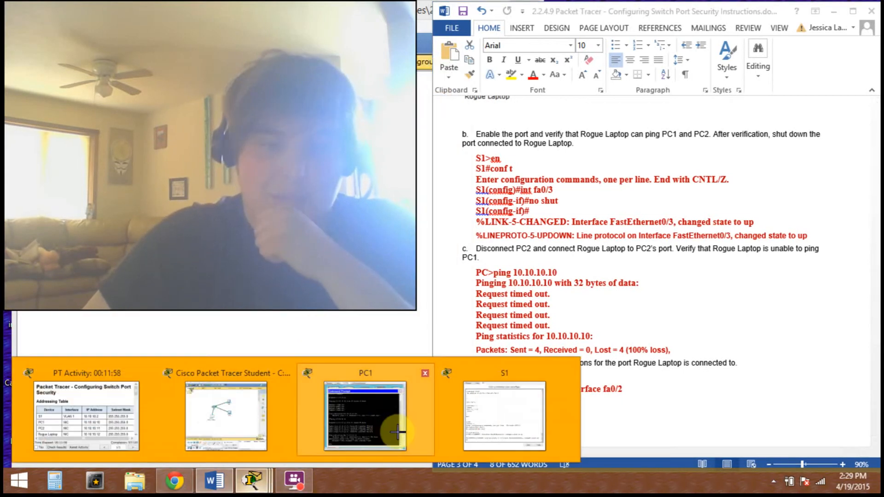
pyautogui.click(496, 436)
pyautogui.click(90, 319)
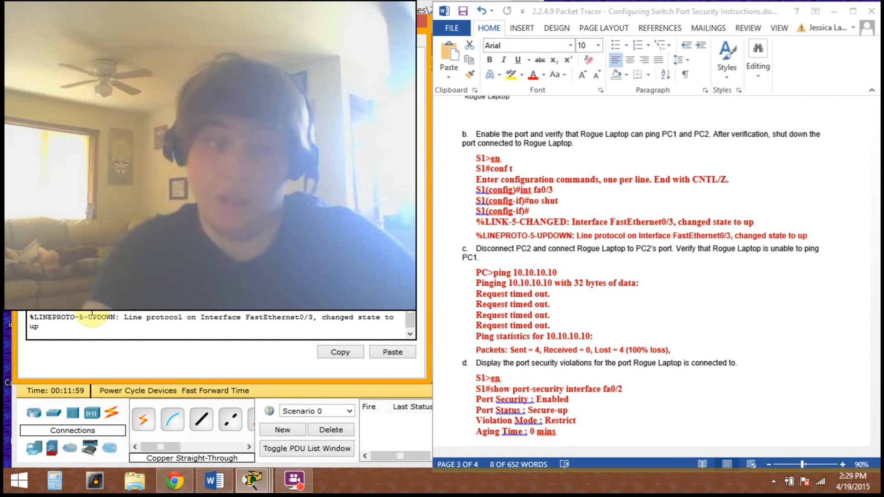
pyautogui.press('Return')
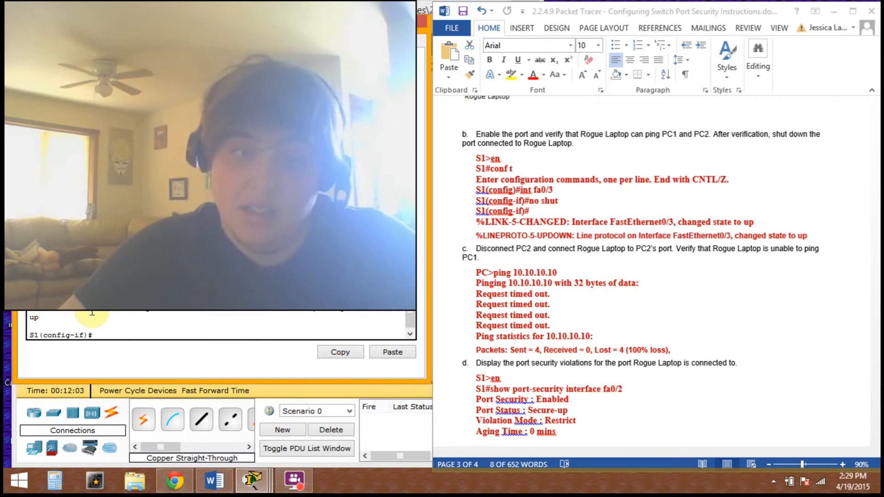
pyautogui.hotkey('ctrl', 'z')
pyautogui.write('en')
pyautogui.press('Return')
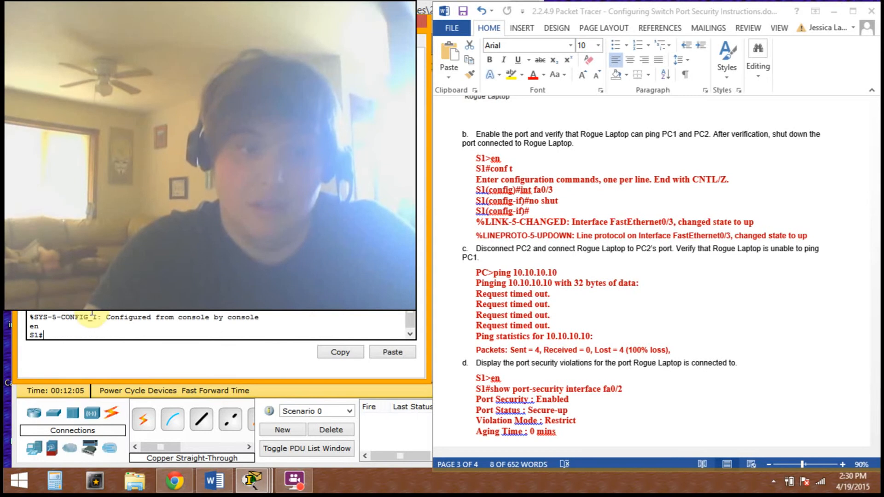
# Step: Show the port-security details of interface fa0/2 on S1 and highlight the Security Violation Count line
pyautogui.write('show port-')
pyautogui.press('Tab')
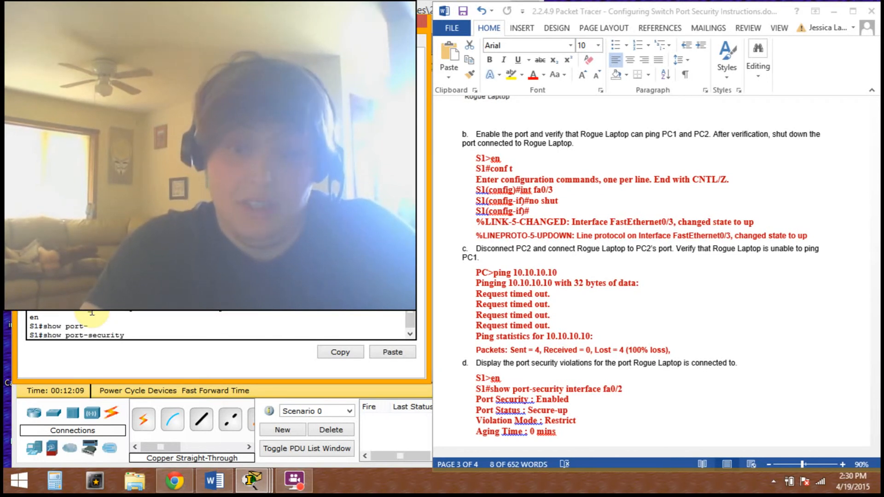
pyautogui.press('BackSpace')
pyautogui.press('BackSpace')
pyautogui.write('interface 0/')
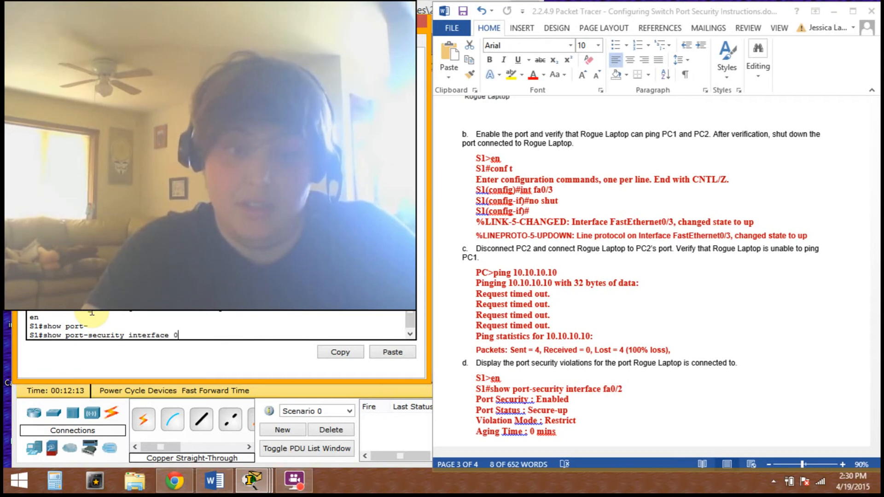
pyautogui.press('Return')
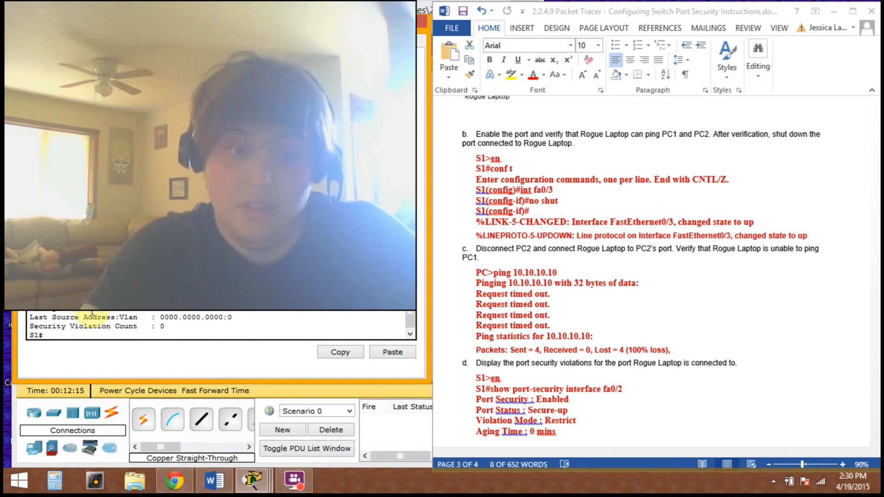
pyautogui.write('2')
pyautogui.press('Return')
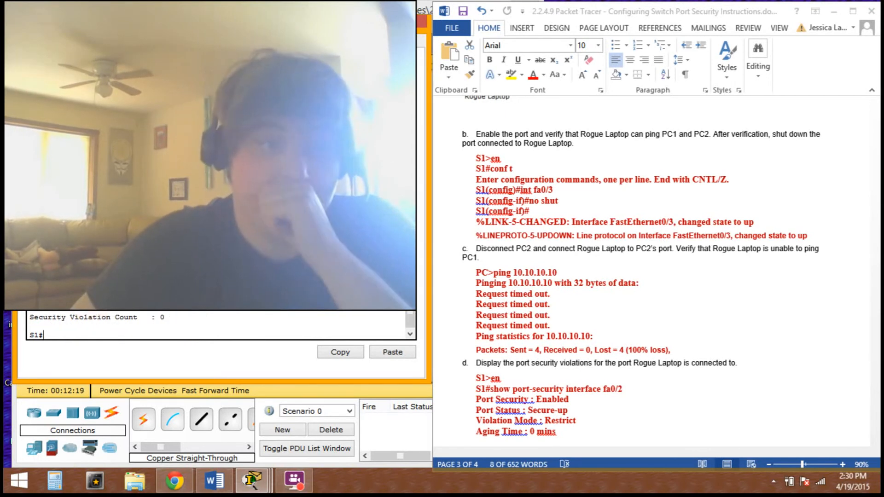
pyautogui.moveTo(30, 316); pyautogui.dragTo(165, 317)
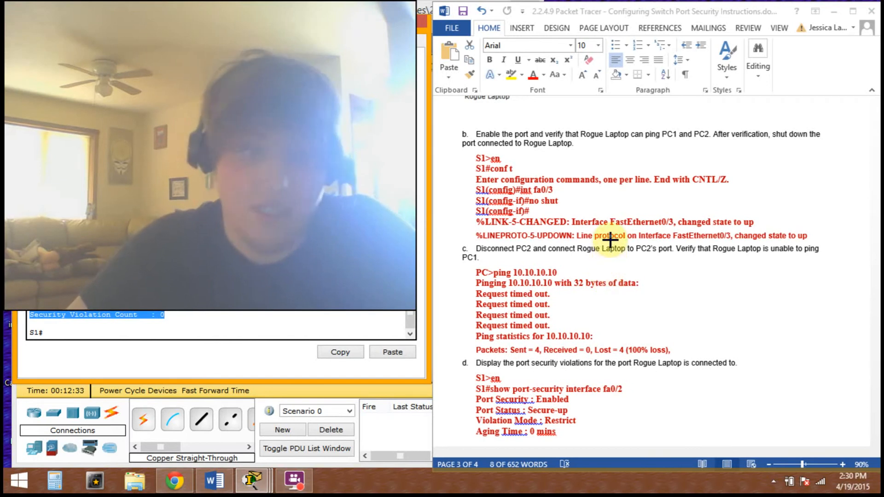
# Step: Review instruction steps c to f on swapping Rogue Laptop and PC2 and checking violations, closing the S1 window meanwhile
pyautogui.click(627, 272)
pyautogui.scroll(-10, 627, 271)
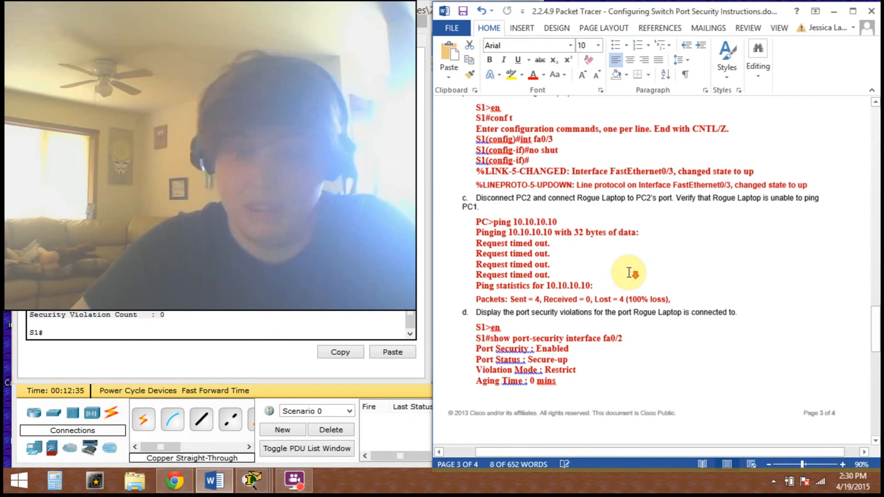
pyautogui.scroll(-7, 626, 270)
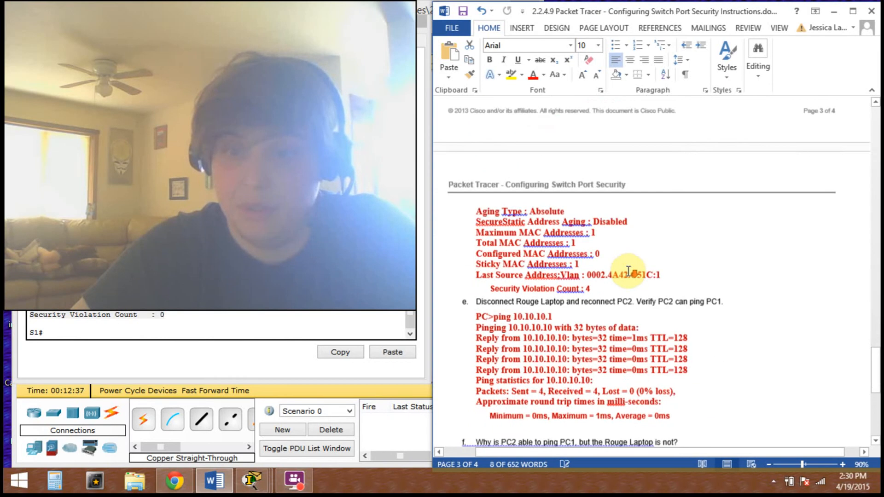
pyautogui.scroll(-1, 628, 271)
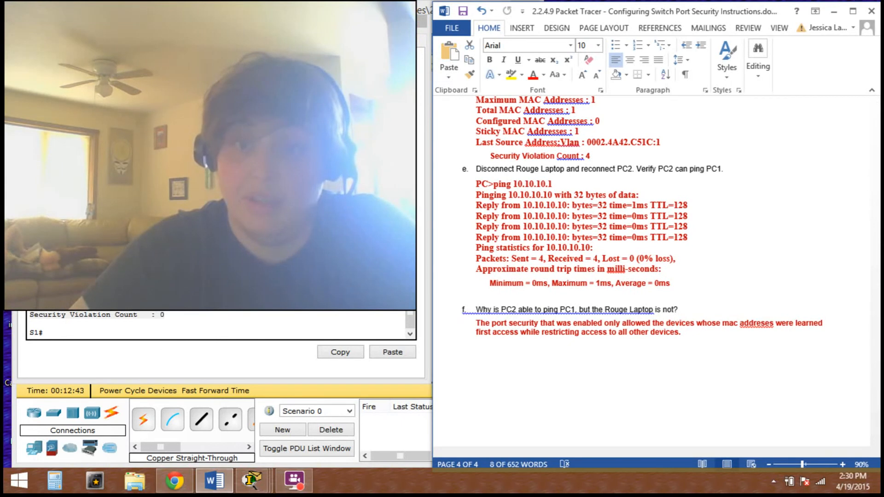
pyautogui.click(416, 21)
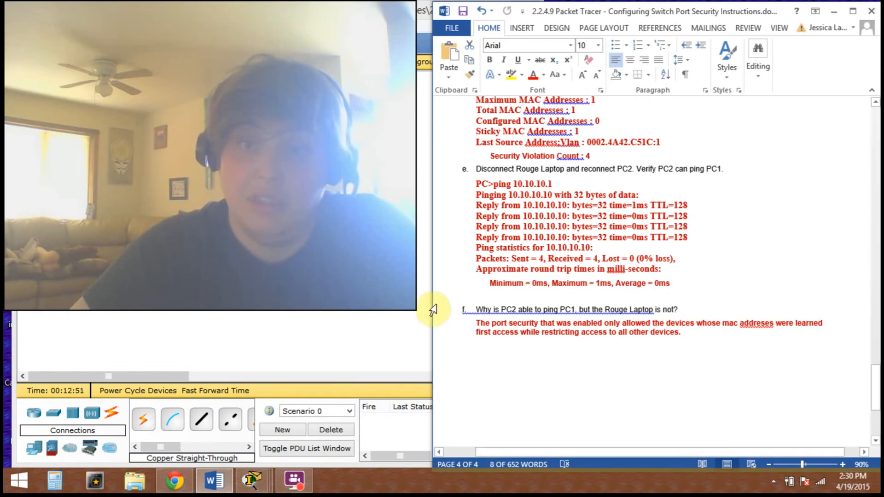
pyautogui.scroll(9, 576, 361)
pyautogui.scroll(10, 581, 357)
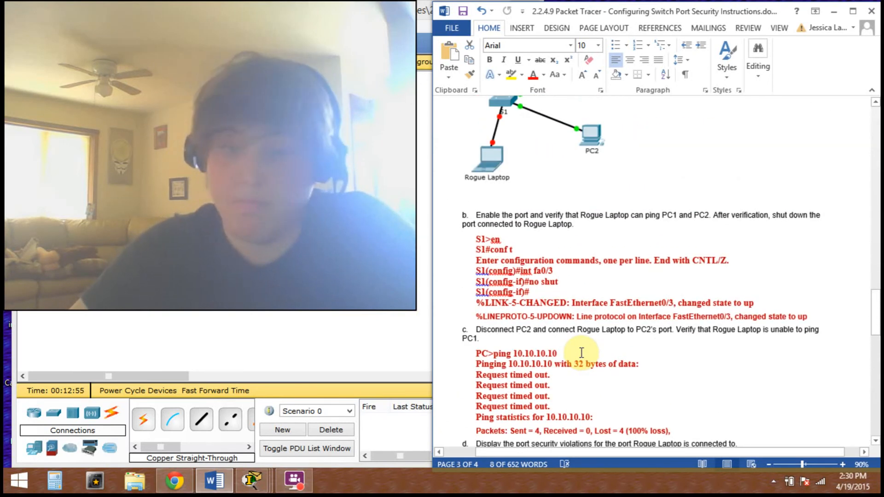
pyautogui.scroll(-1, 582, 352)
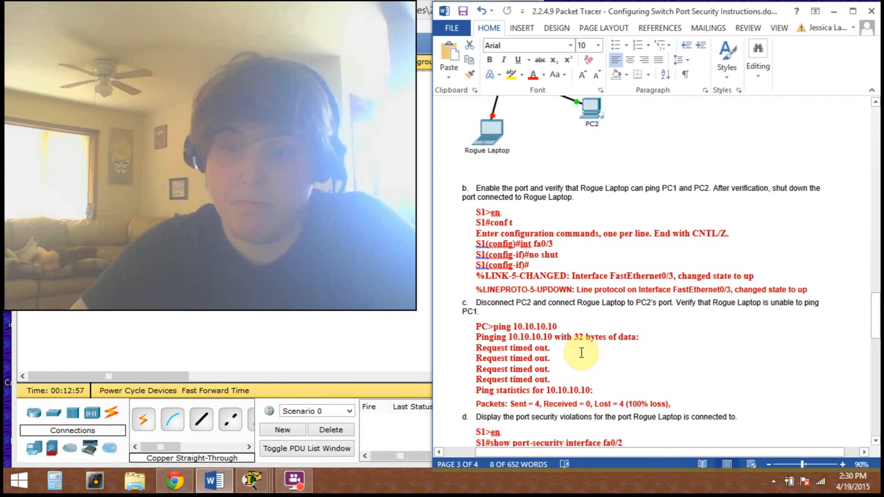
pyautogui.scroll(-5, 581, 353)
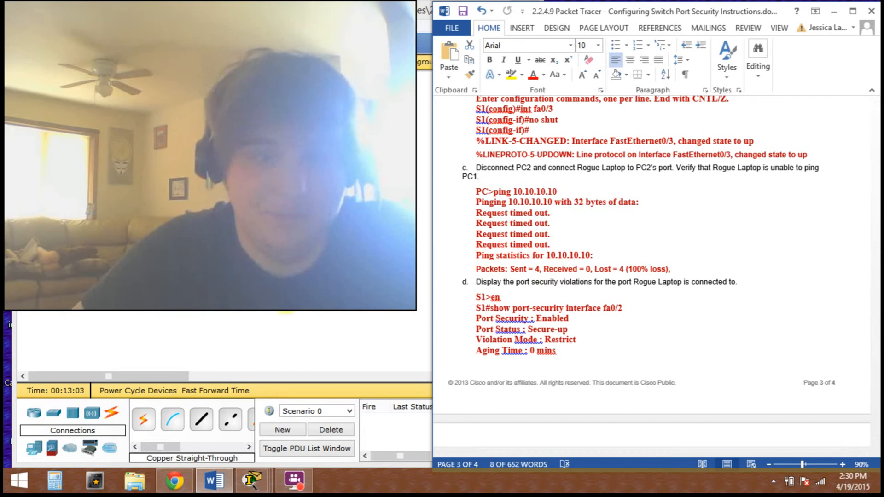
# Step: Disconnect PC2 and connect Rogue Laptop to PC2's port on S1 with a copper straight-through cable, narrowing the topology window beside the instructions
pyautogui.hotkey('alt', 'Tab')
pyautogui.click(516, 137)
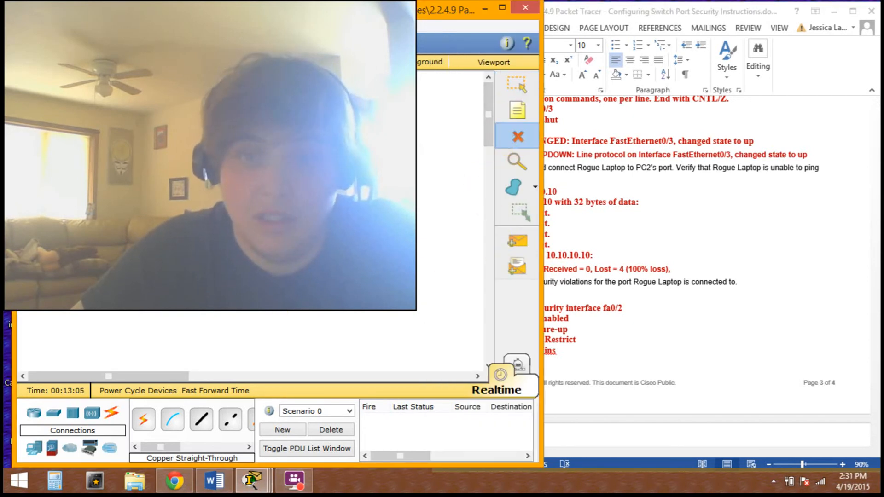
pyautogui.moveTo(541, 57); pyautogui.dragTo(426, 87)
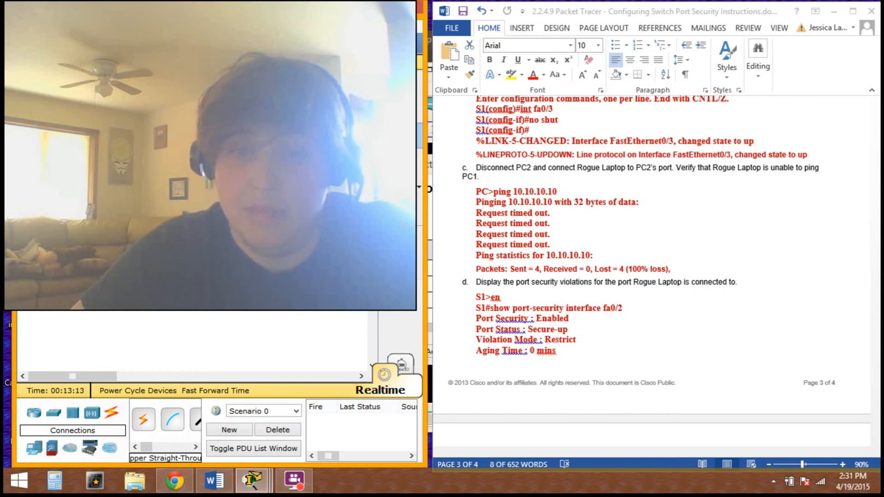
pyautogui.click(149, 427)
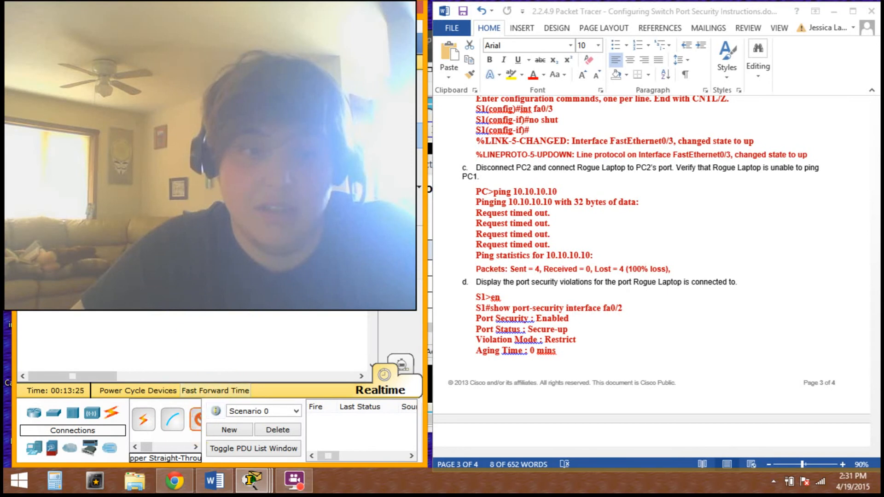
pyautogui.click(202, 185)
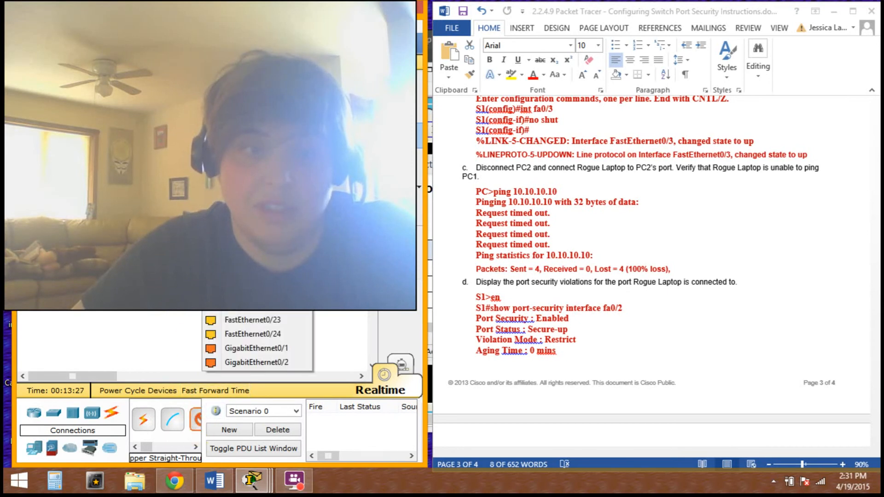
pyautogui.click(239, 33)
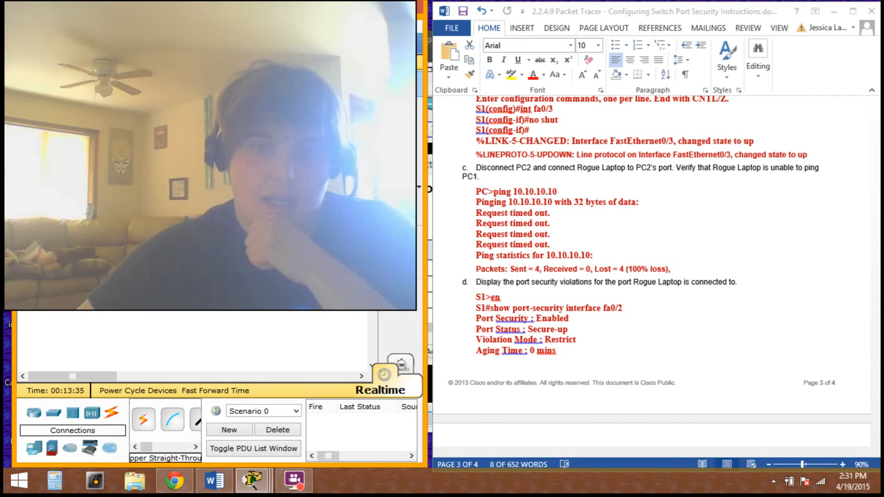
# Step: Ping 10.10.10.10 from Rogue Laptop's command prompt and move its window off the instructions
pyautogui.click(341, 184)
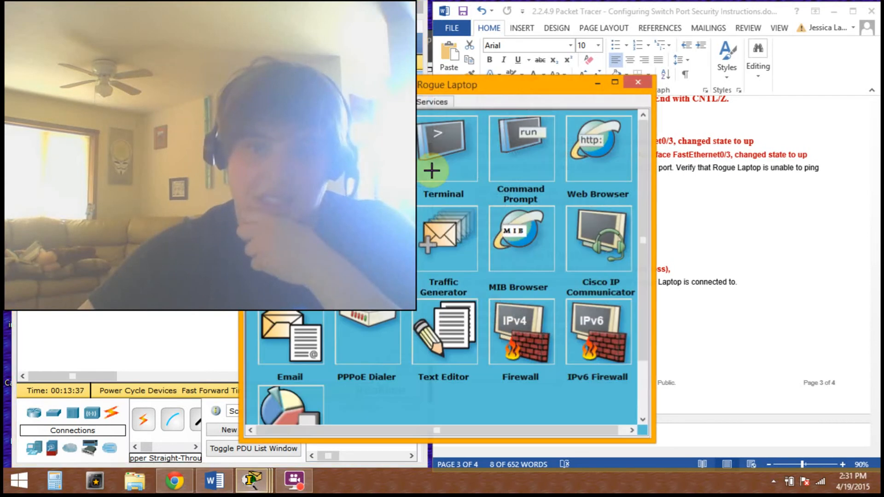
pyautogui.click(503, 146)
pyautogui.press('Up')
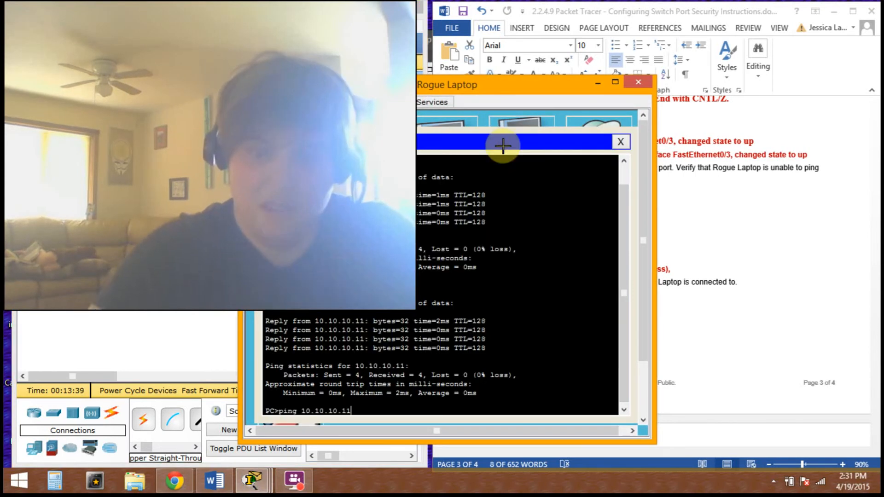
pyautogui.press('Return')
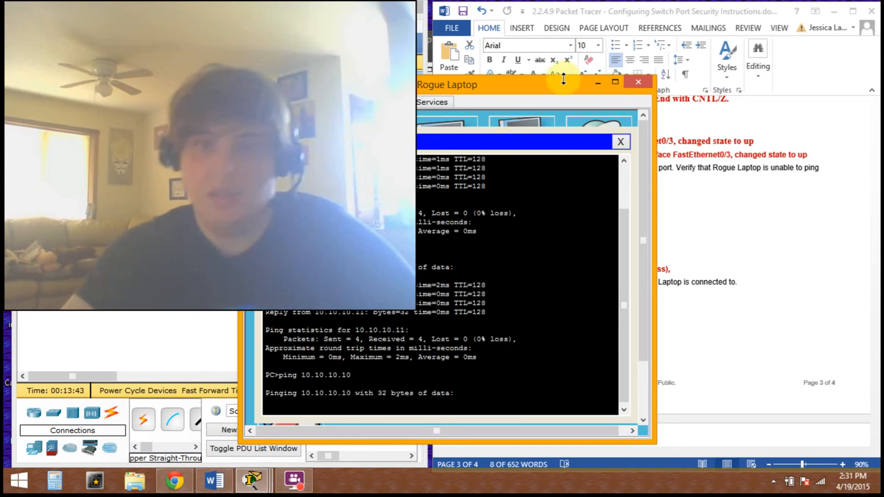
pyautogui.moveTo(562, 89); pyautogui.dragTo(371, 43)
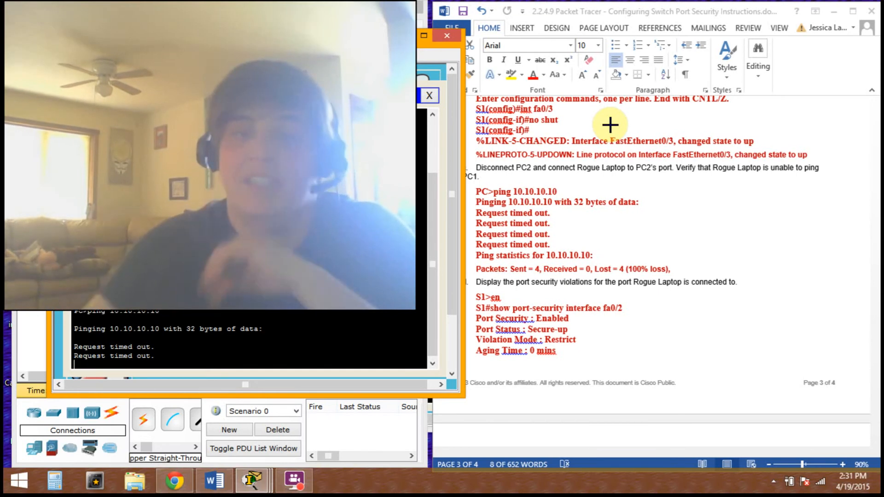
# Step: Bring Rogue Laptop's ping statistics back into view and shift its window clear of the instructions
pyautogui.hotkey('alt', 'Tab')
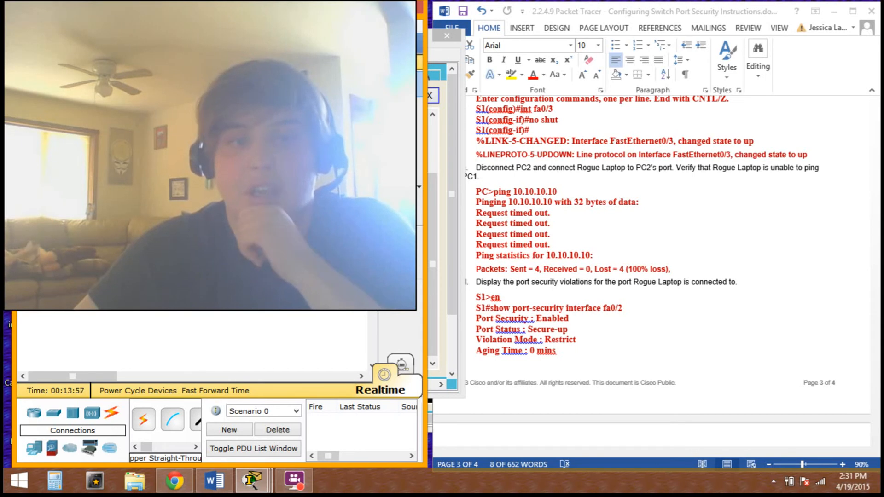
pyautogui.click(197, 184)
pyautogui.click(248, 24)
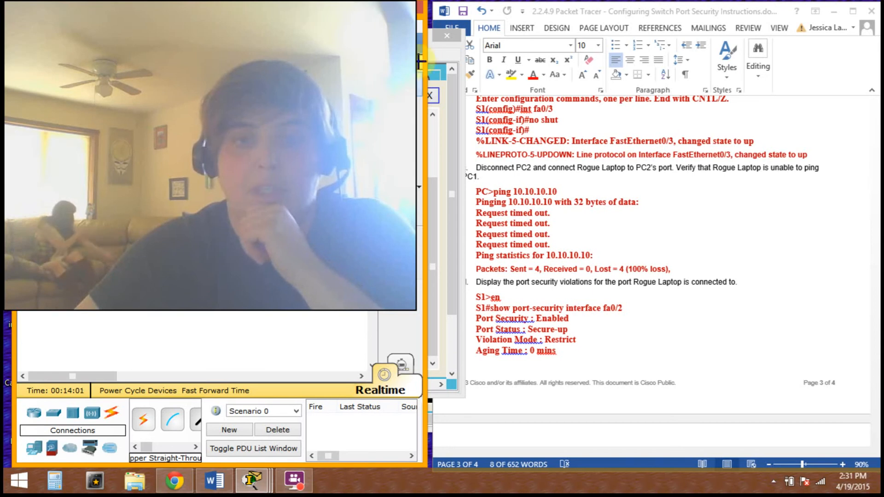
pyautogui.click(438, 48)
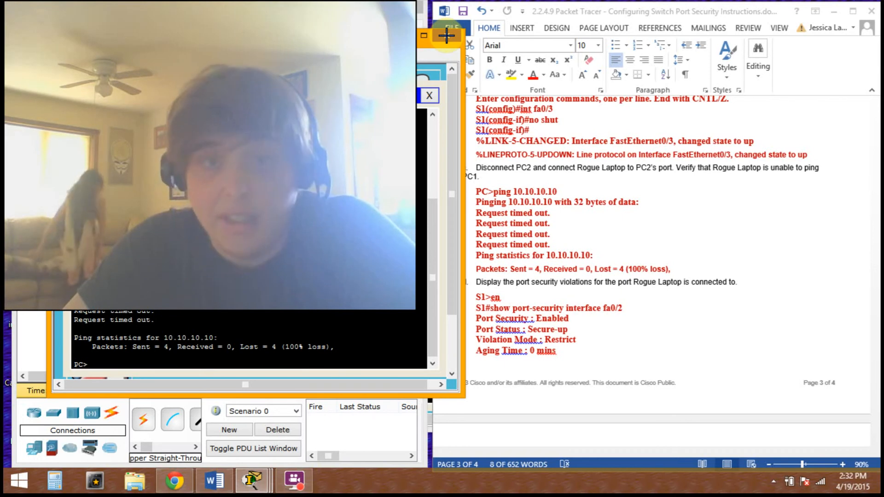
pyautogui.click(446, 36)
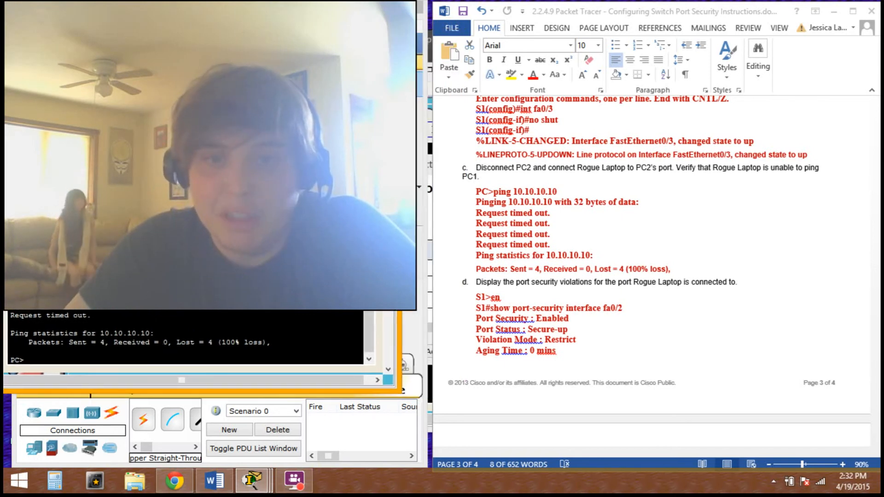
# Step: Following step e of the instructions, disconnect Rogue Laptop and reconnect PC2 to its S1 port with a copper straight-through cable
pyautogui.scroll(-6, 571, 256)
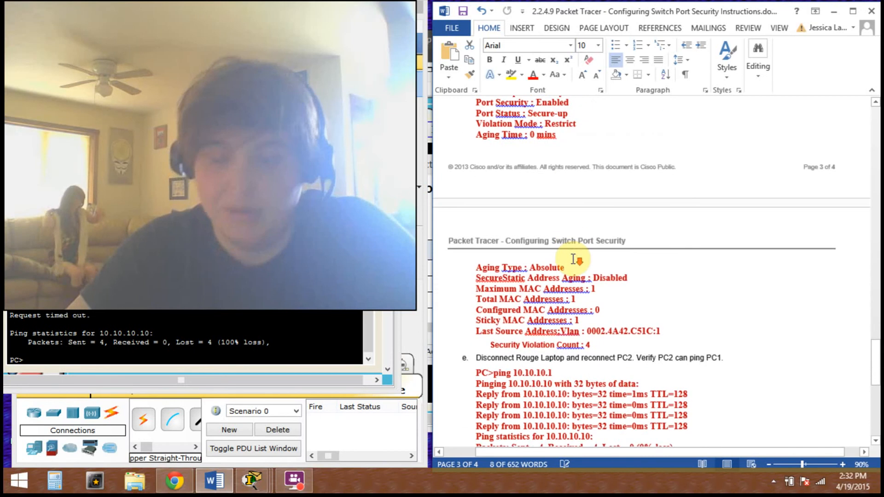
pyautogui.scroll(-5, 576, 269)
pyautogui.scroll(-2, 552, 269)
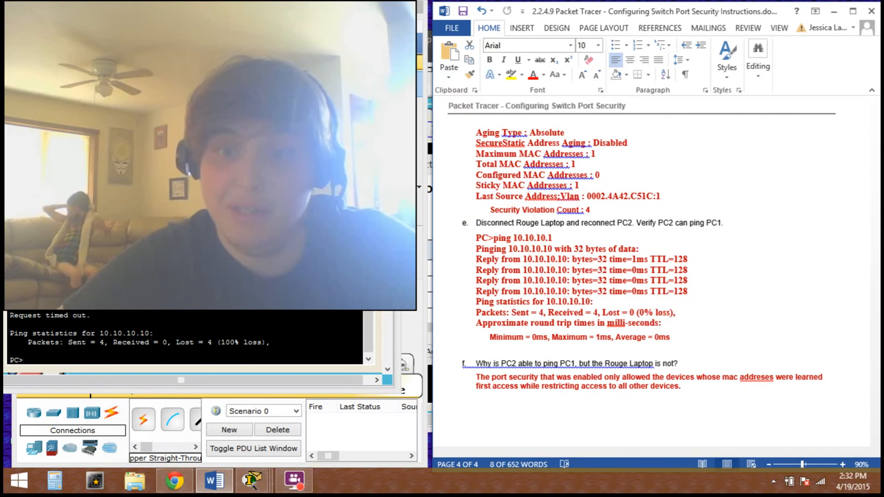
pyautogui.hotkey('alt', 'Tab')
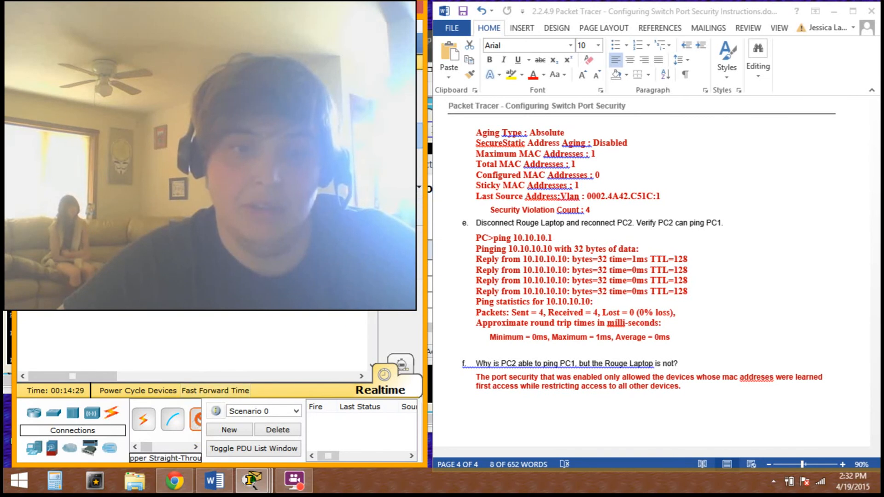
pyautogui.click(193, 193)
pyautogui.click(244, 23)
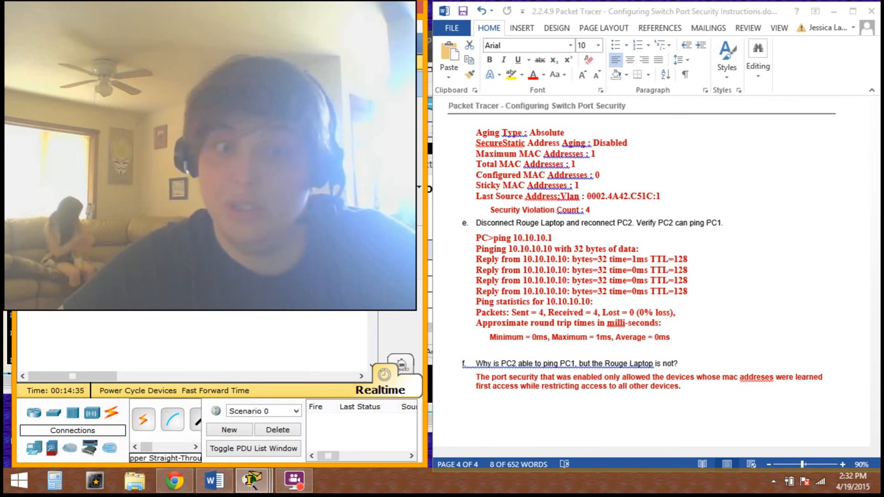
# Step: Ping 10.10.10.10 from PC2's command prompt and move the PC2 window off the instructions
pyautogui.click(420, 113)
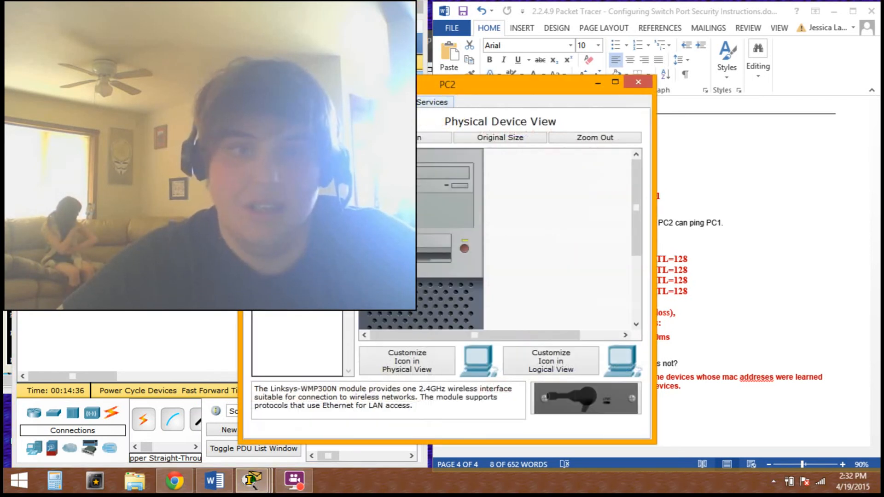
pyautogui.click(391, 101)
pyautogui.click(499, 130)
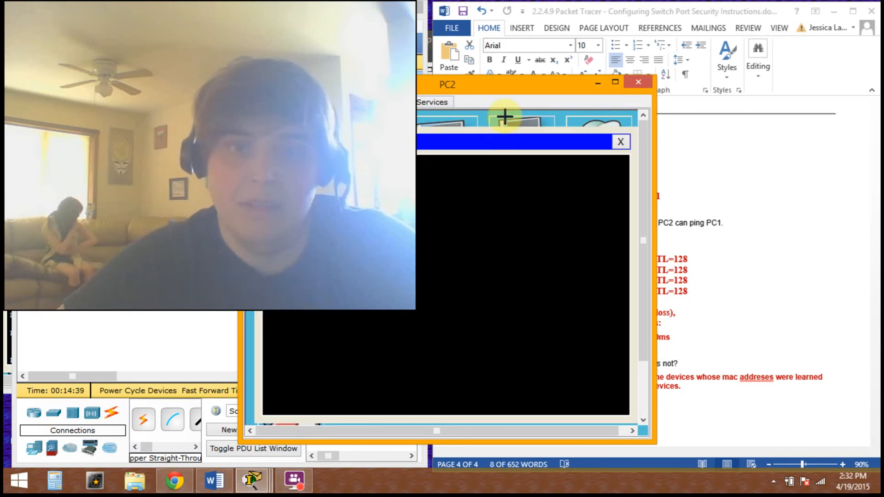
pyautogui.moveTo(517, 90); pyautogui.dragTo(311, 32)
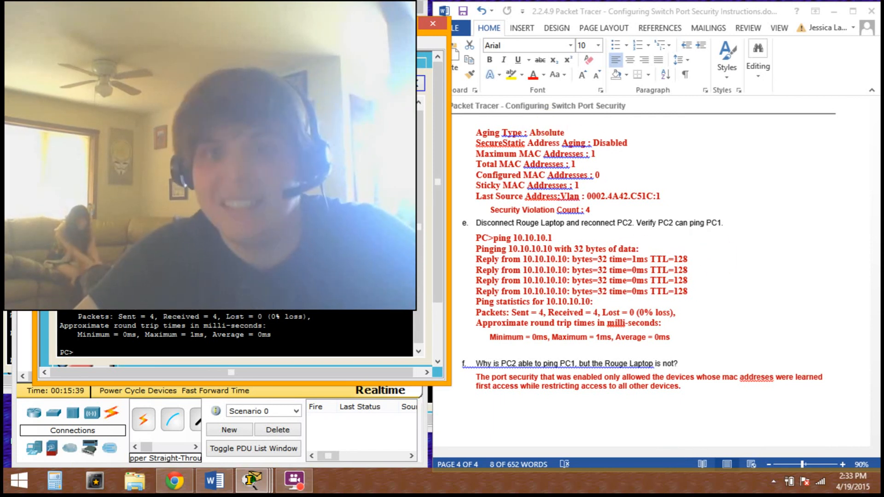
# Step: Review question f and its answer at the end of the instructions against PC2's ping statistics
pyautogui.moveTo(391, 24); pyautogui.dragTo(329, 10)
pyautogui.click(791, 323)
pyautogui.scroll(-7, 790, 323)
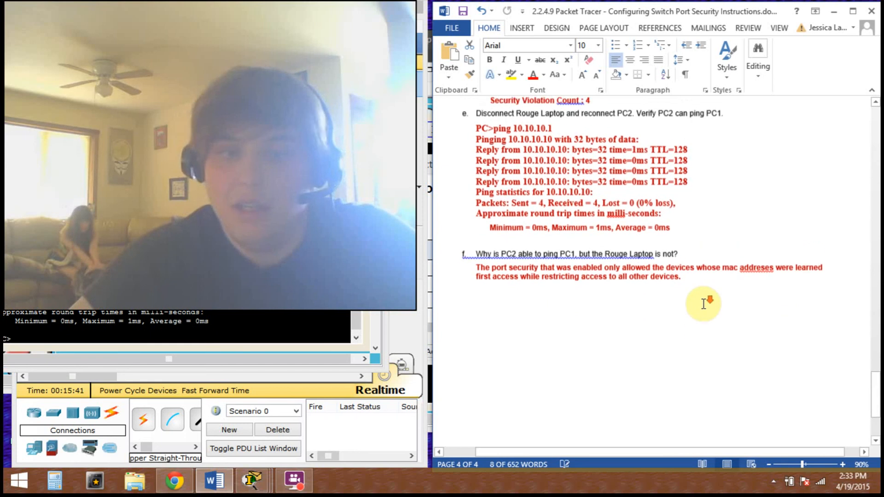
pyautogui.hotkey('alt', 'Tab')
pyautogui.moveTo(329, 28); pyautogui.dragTo(334, 28)
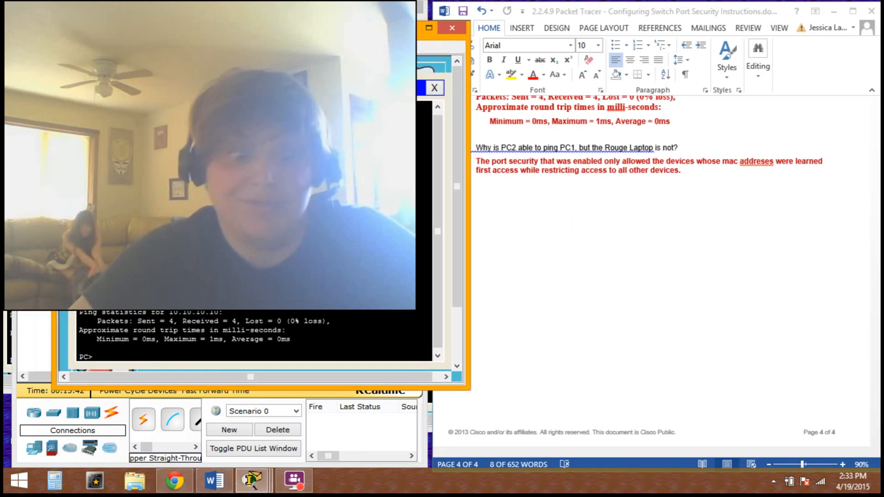